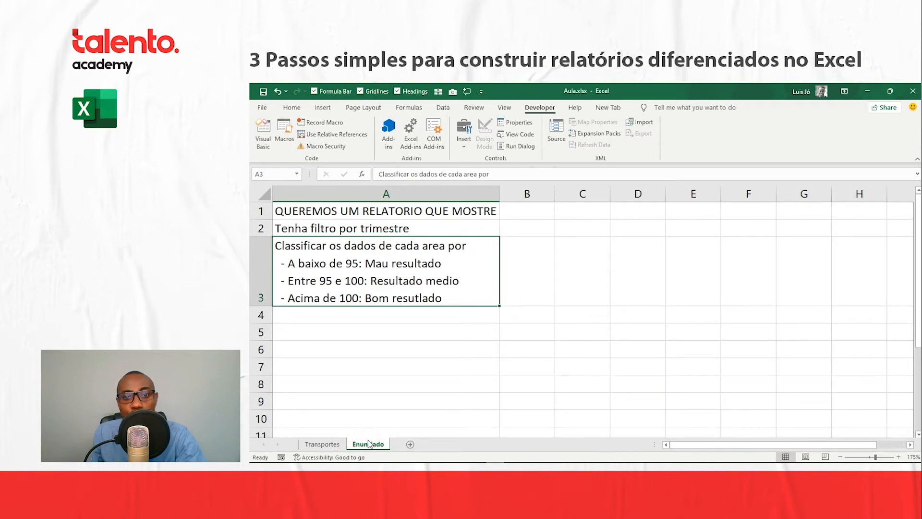
Step: Review the report's quarter filter requirement on the Enunciado sheet
left_click(334, 444)
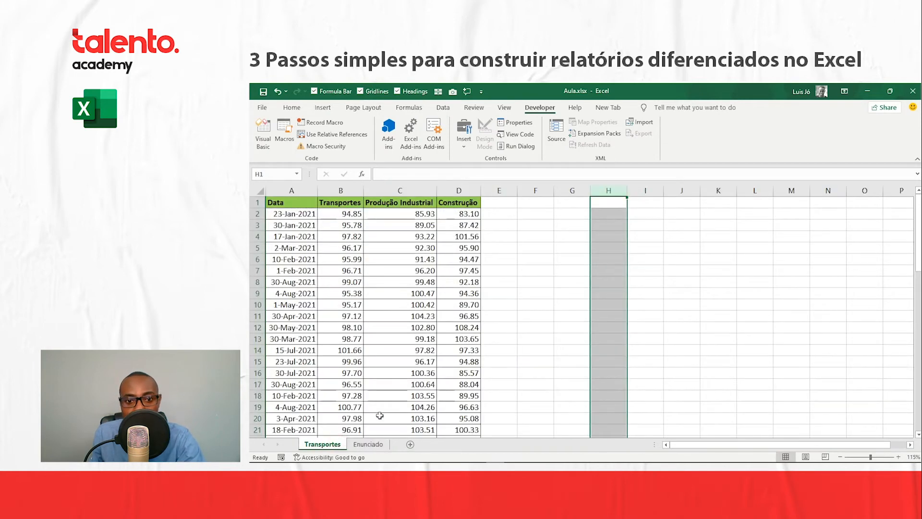
left_click(368, 443)
left_click(353, 228)
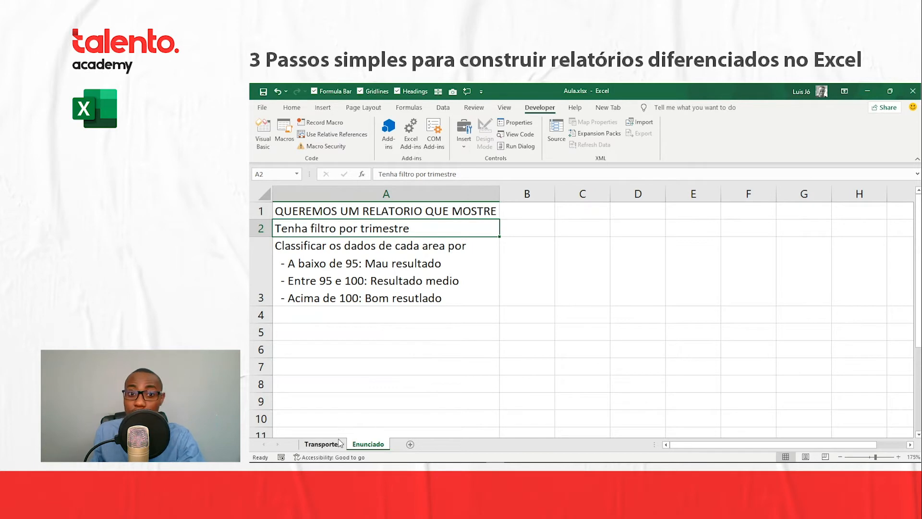
Step: Rename the Transportes sheet as "Base de dados"
left_click(322, 443)
left_click(559, 317)
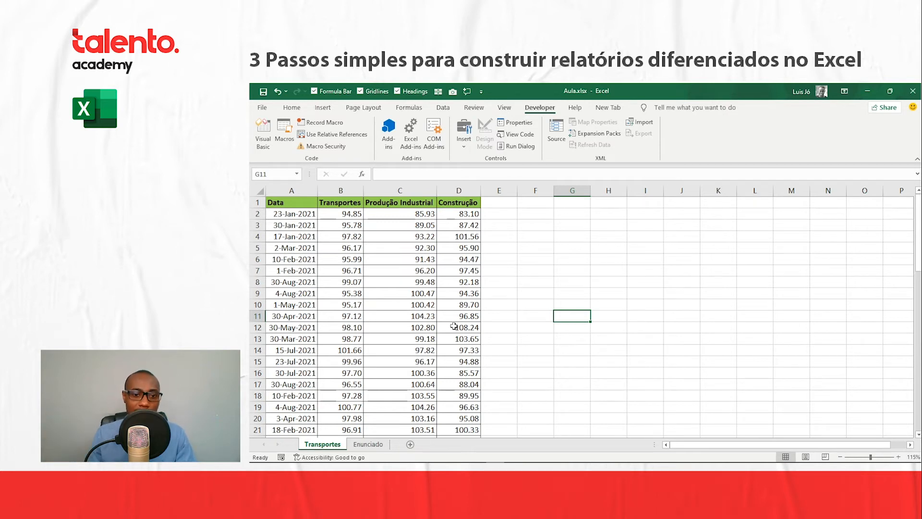
double_click(324, 445)
type("Base")
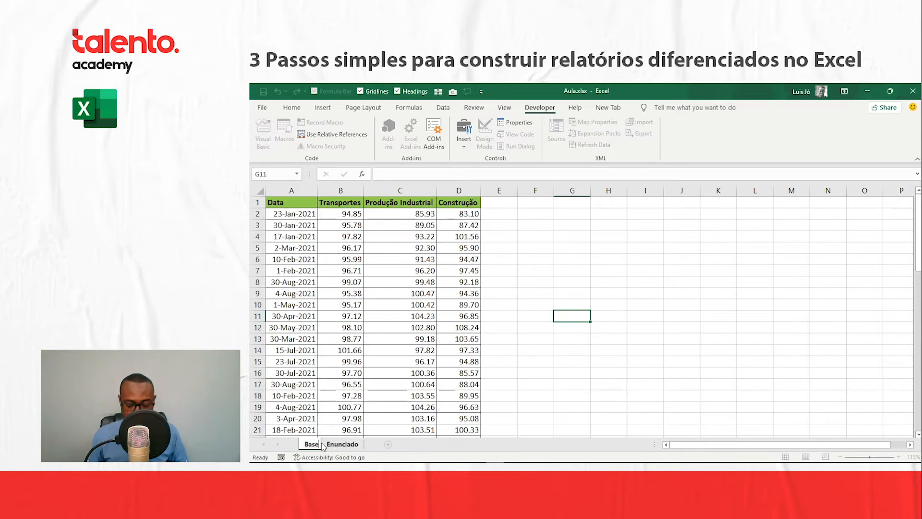
type(" de dados")
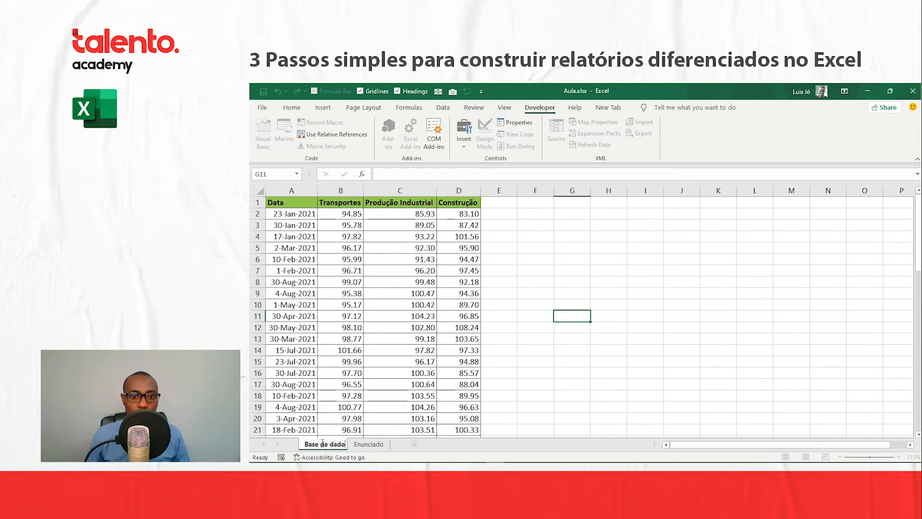
key("Return")
left_click(413, 350)
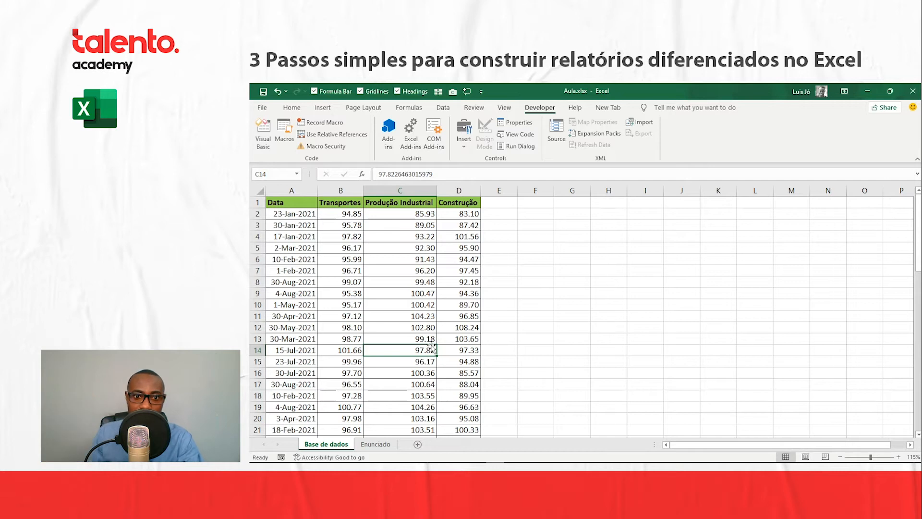
Step: Add the column header "Trimestre" in cell E1 of the Base de dados sheet
left_click(380, 443)
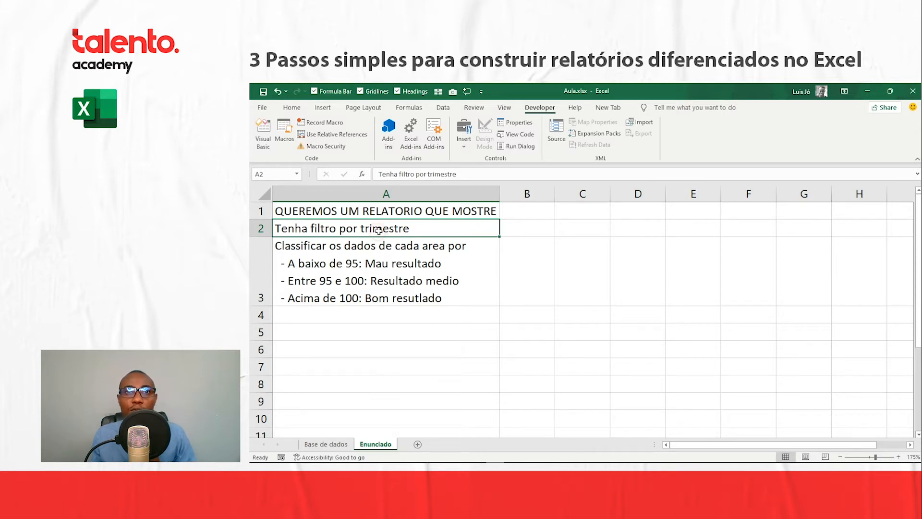
left_click(326, 444)
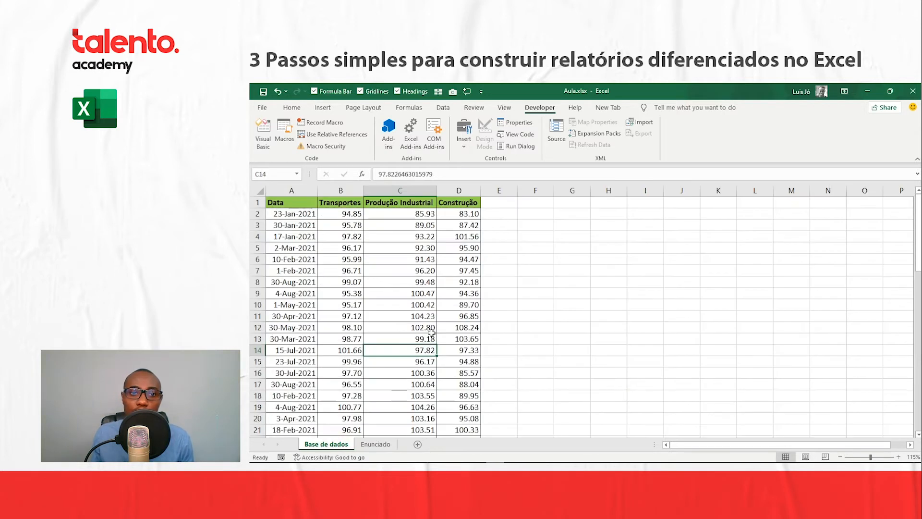
left_click(498, 202)
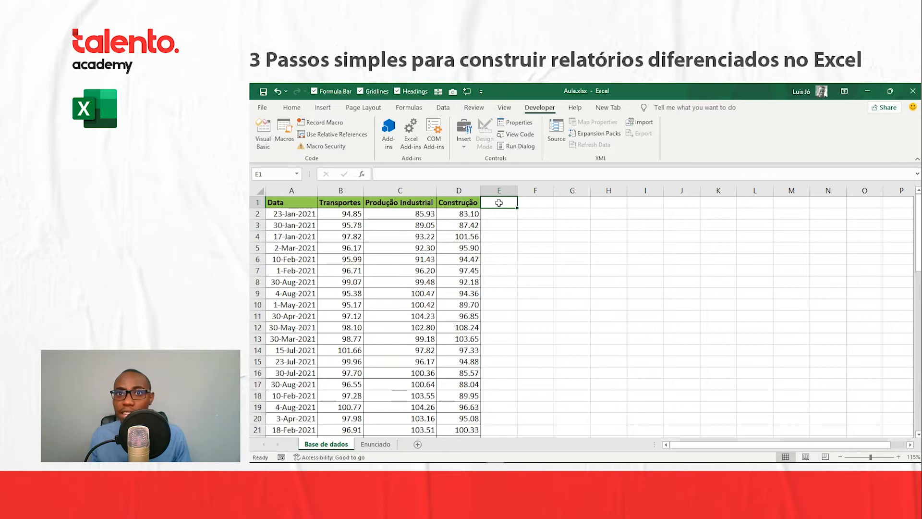
type("Trimestre")
key("ctrl+Return")
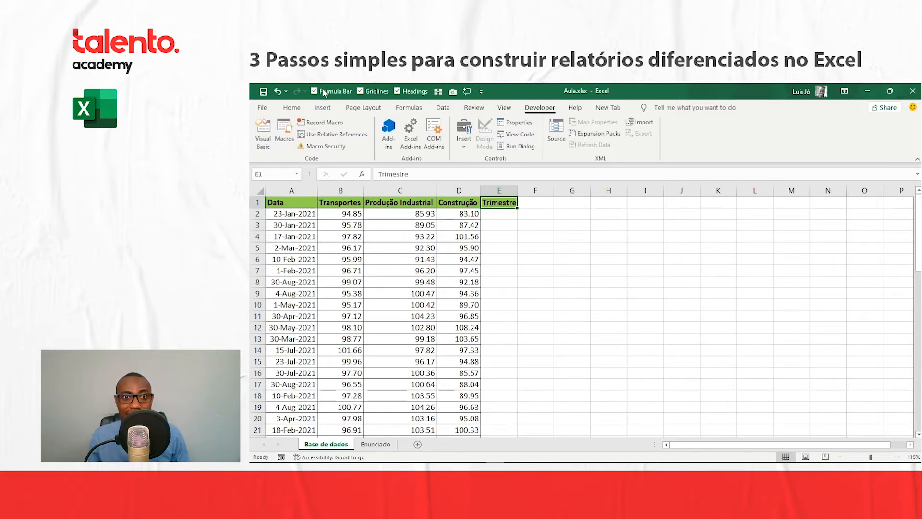
Step: Fill the Trimestre header cell with standard orange and widen column E slightly
left_click(292, 107)
left_click(384, 142)
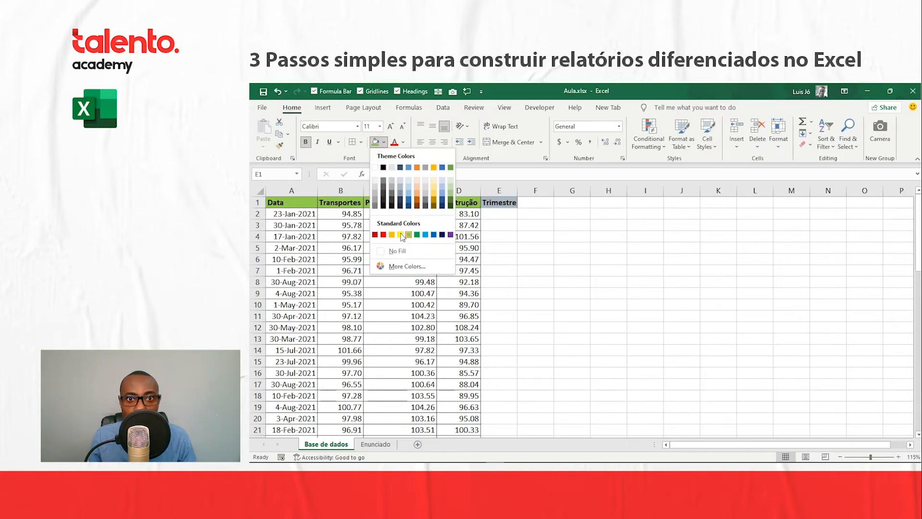
left_click(391, 235)
left_click_drag(532, 249, 533, 260)
left_click_drag(518, 192, 526, 192)
left_click(519, 205)
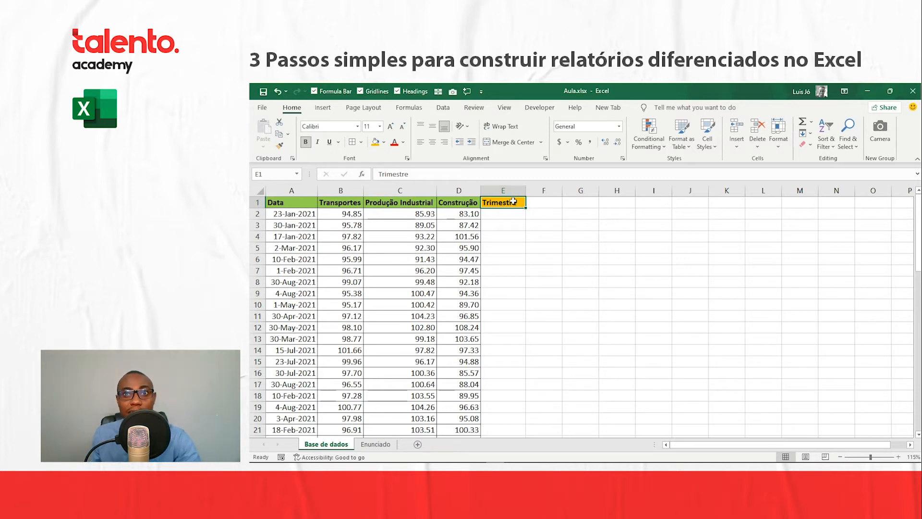
Step: Check the classification criteria on the Enunciado sheet against the Transportes, Produção Industrial and Construção columns in Base de dados
left_click(377, 444)
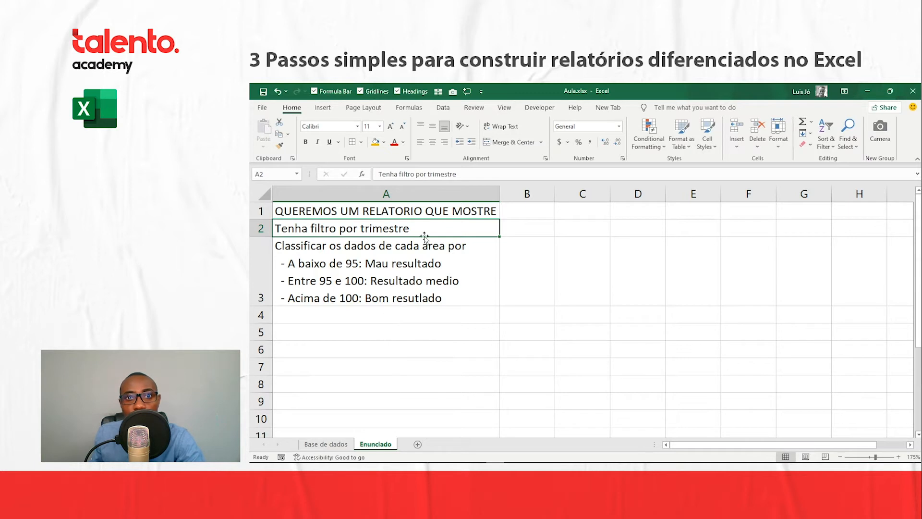
left_click(320, 252)
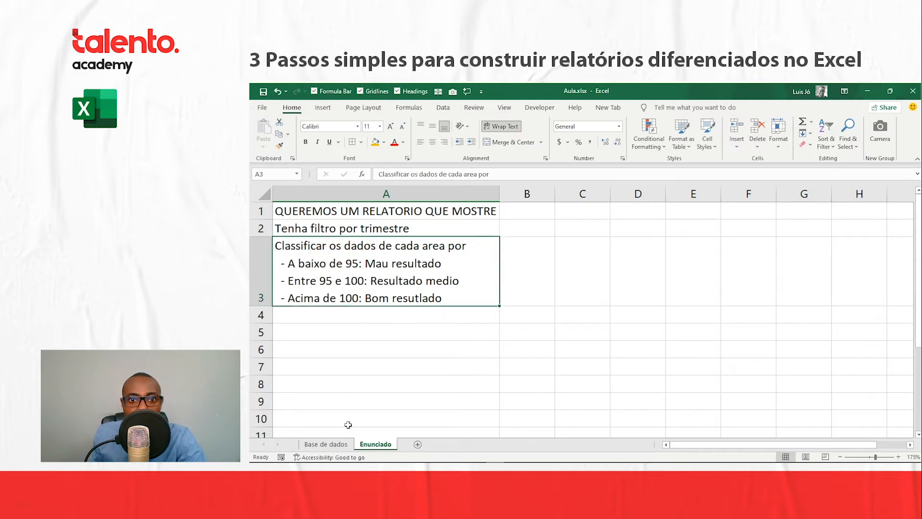
left_click(326, 443)
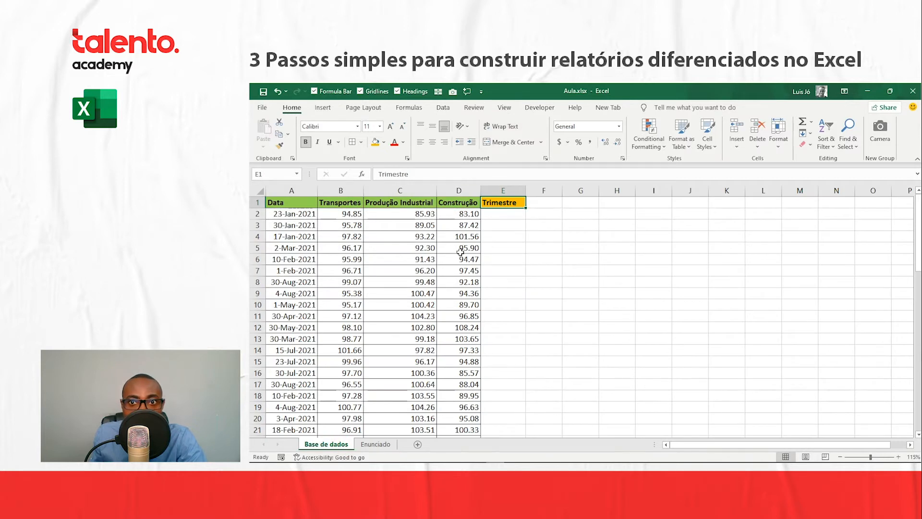
left_click_drag(340, 190, 451, 190)
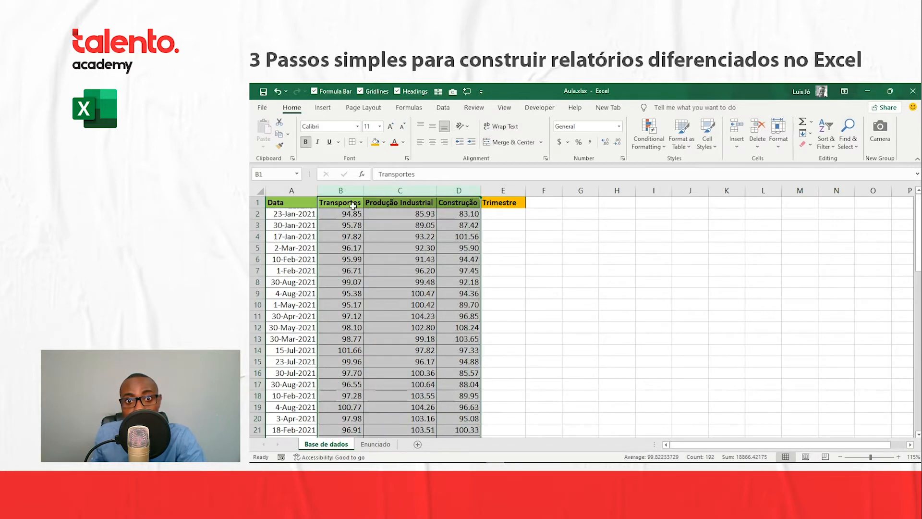
left_click(343, 192)
left_click(391, 191)
left_click(445, 192)
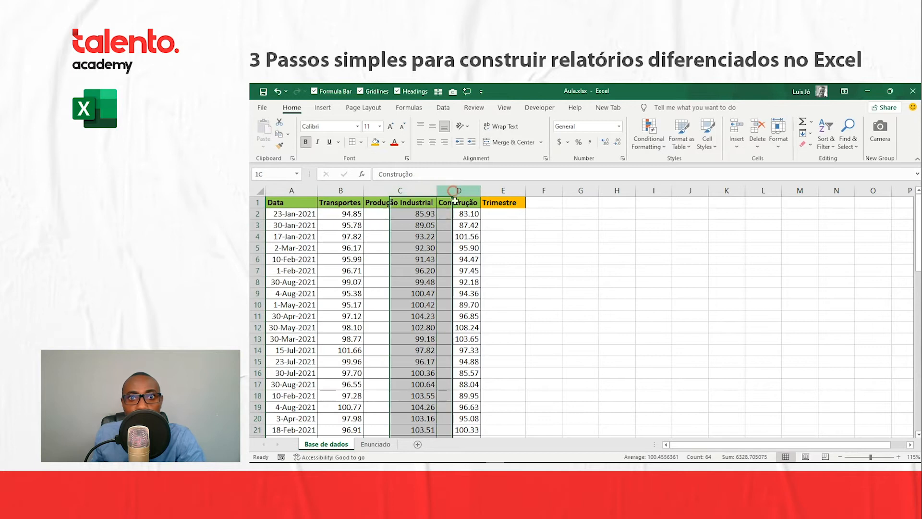
left_click(441, 213)
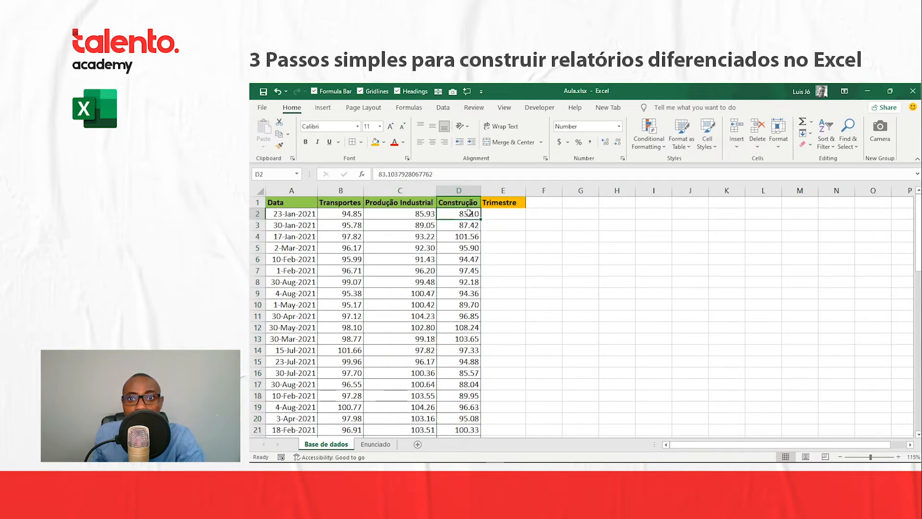
left_click(545, 204)
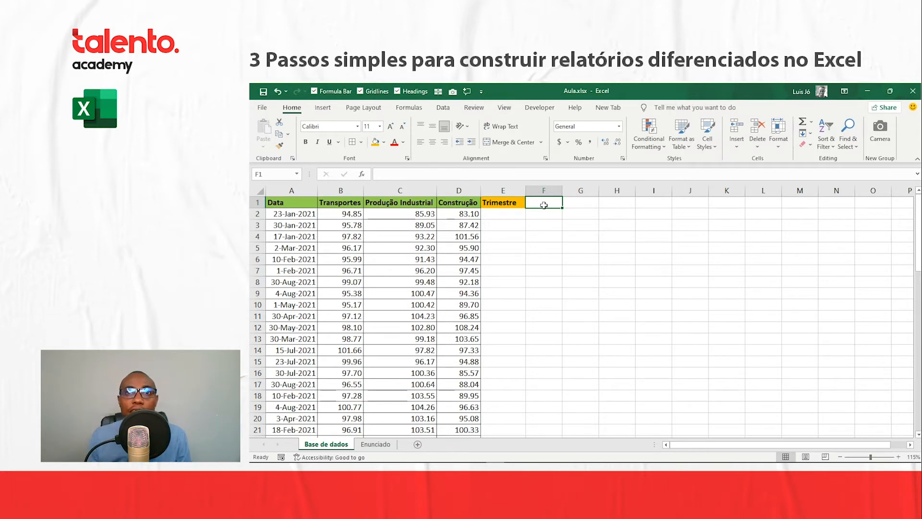
Step: Insert a column before Trimestre and give it the header "Mes" in cell E1
left_click(511, 202)
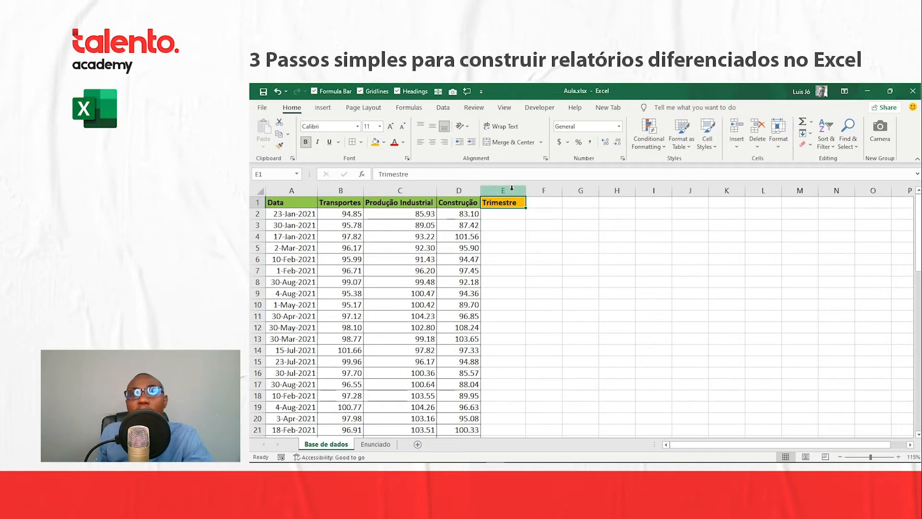
right_click(511, 188)
left_click(538, 267)
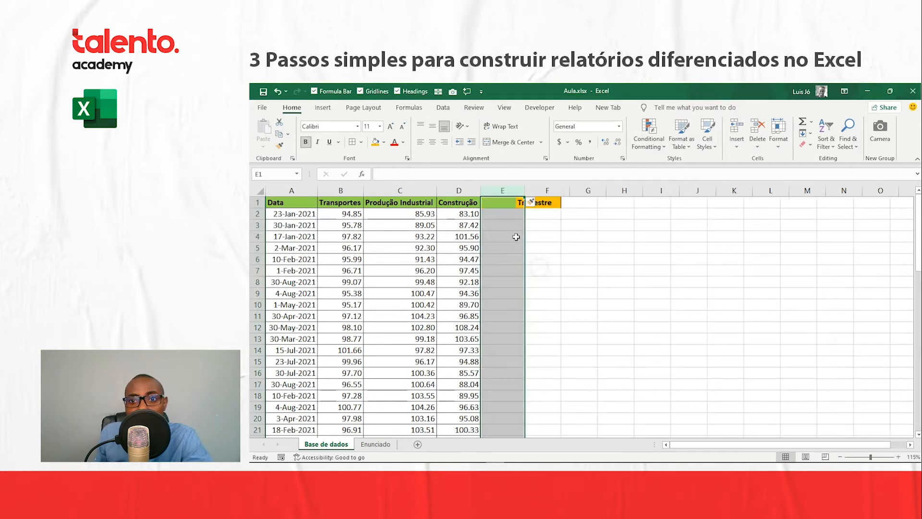
left_click(509, 206)
type("Mes")
key("Return")
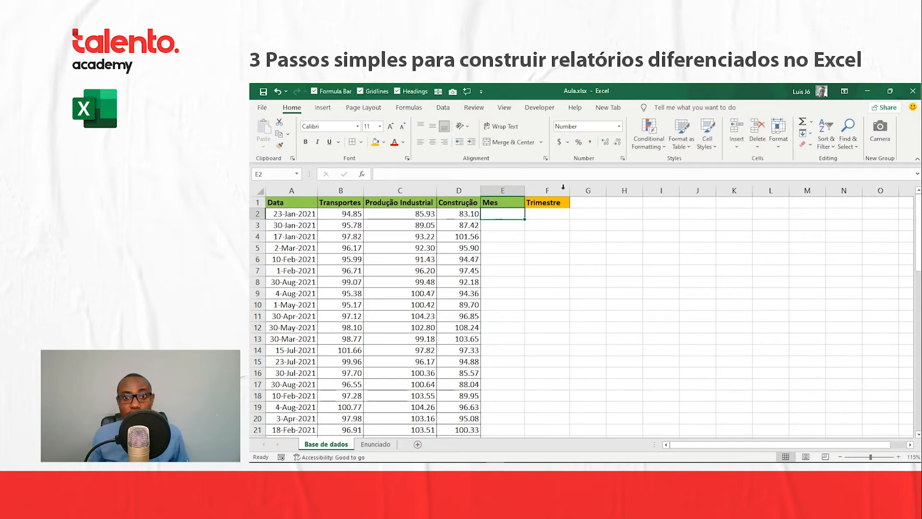
Step: Copy the Trimestre header's formatting onto the Mes header cell
left_click(537, 202)
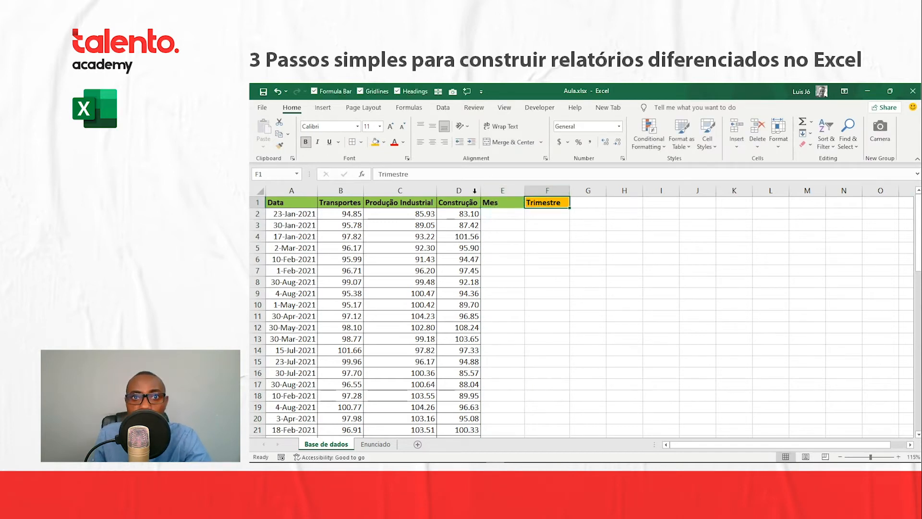
key("Left")
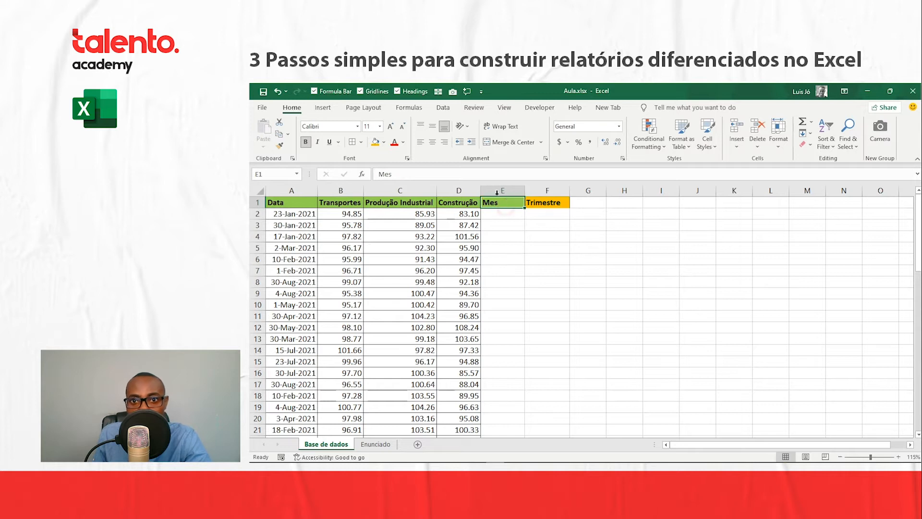
right_click(540, 202)
key("Escape")
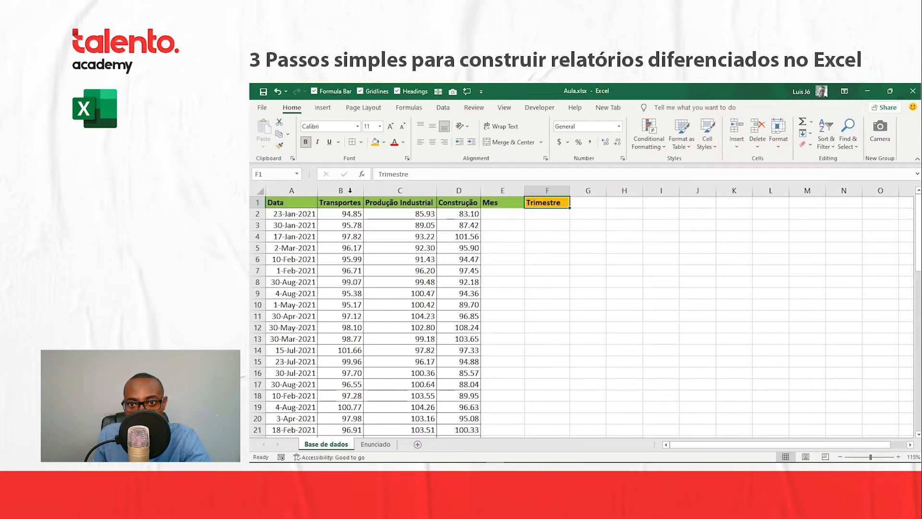
left_click(281, 147)
left_click(500, 205)
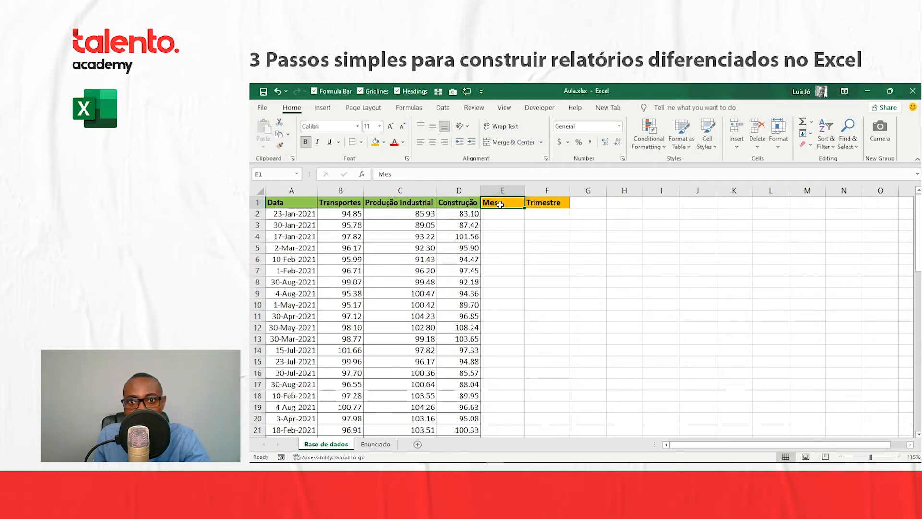
left_click(548, 204)
left_click(504, 203)
left_click(541, 203)
left_click(589, 205)
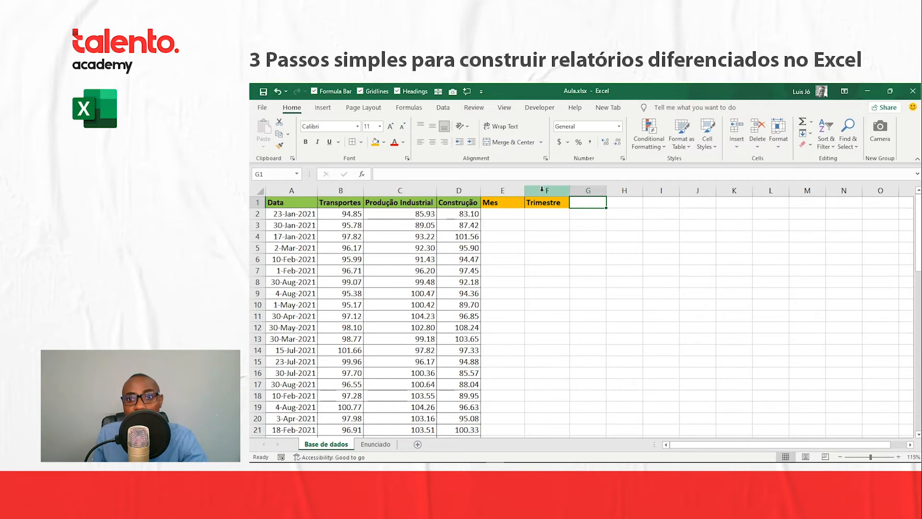
left_click(587, 191)
left_click(555, 189)
left_click(515, 191)
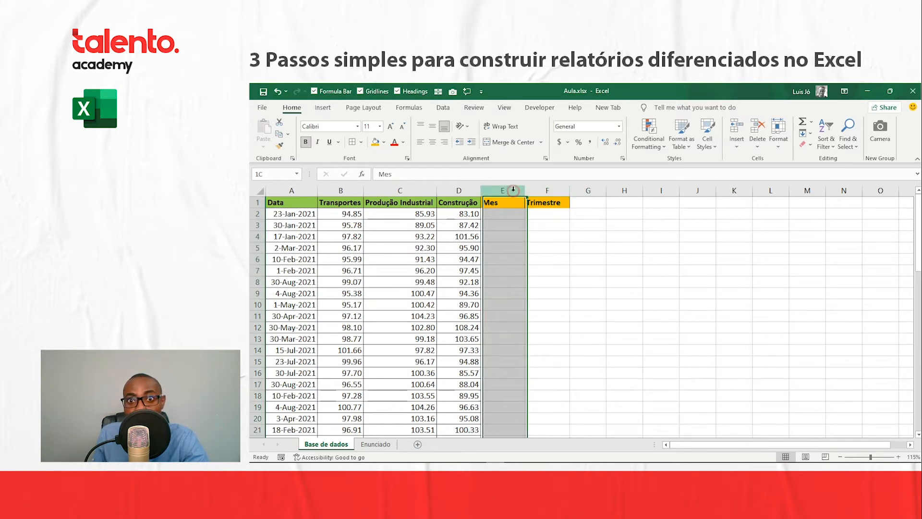
left_click(548, 190)
left_click(546, 203)
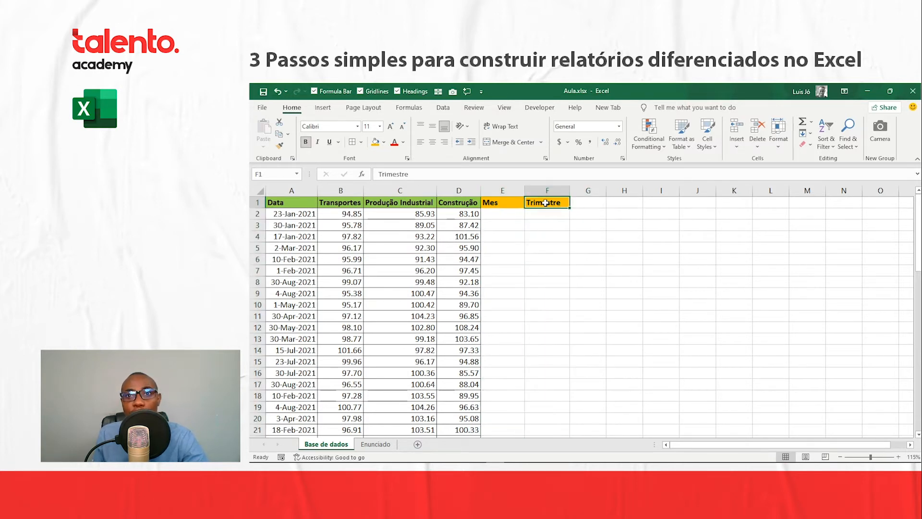
left_click(548, 190)
left_click(505, 190)
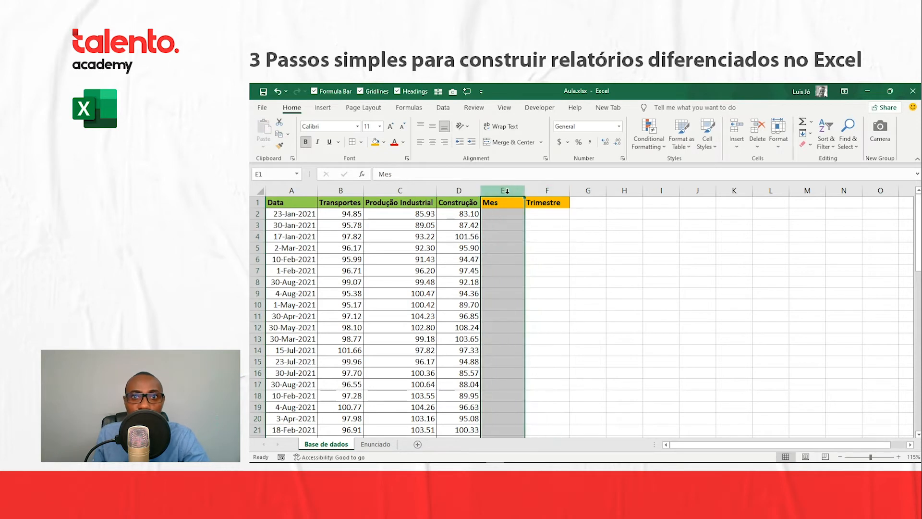
left_click(280, 190)
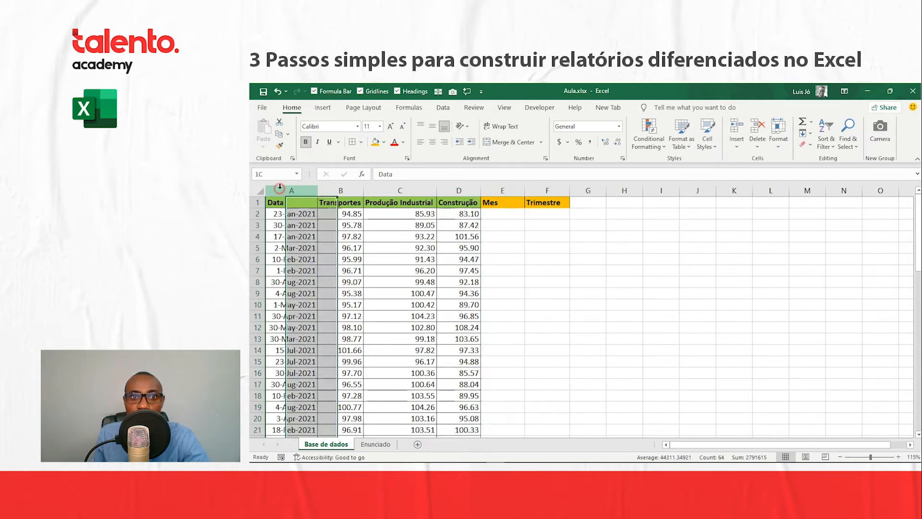
left_click(520, 201)
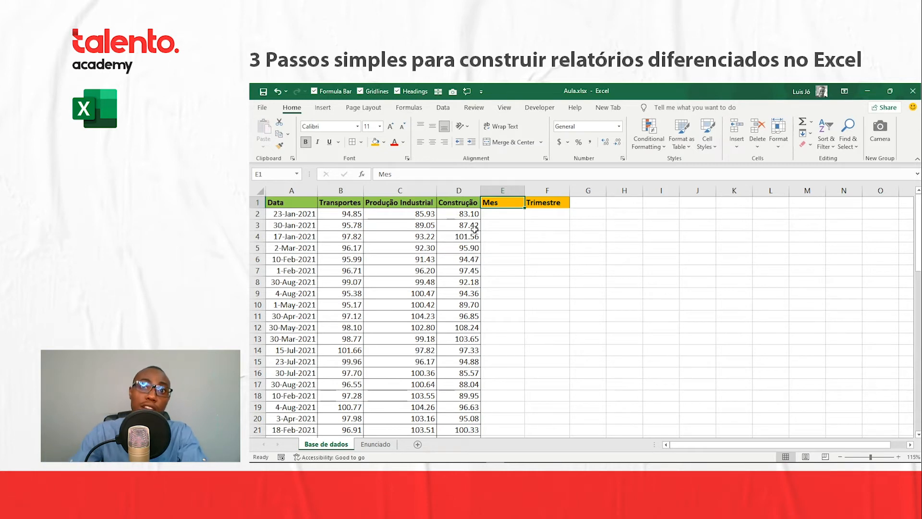
Step: Add the header "Rank Transportes" in cell G1 of Base de dados and fit column G to it
left_click(376, 445)
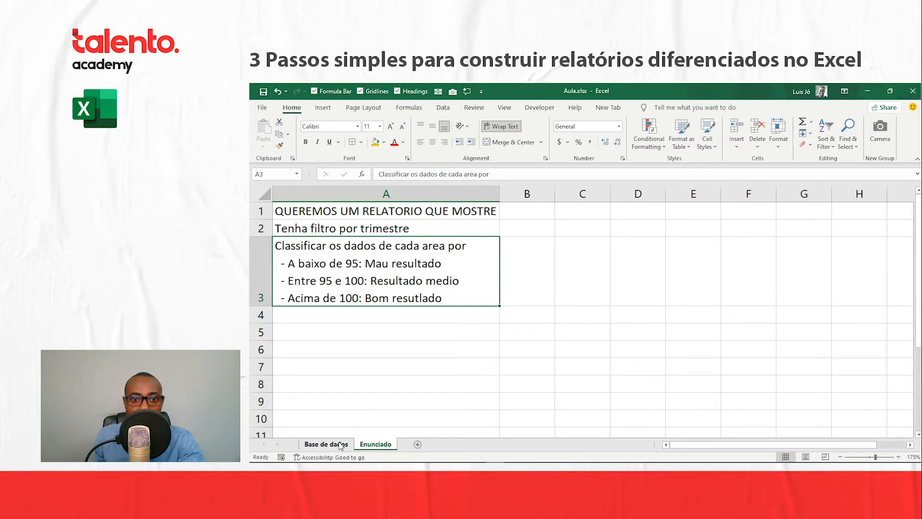
left_click(340, 445)
left_click(587, 203)
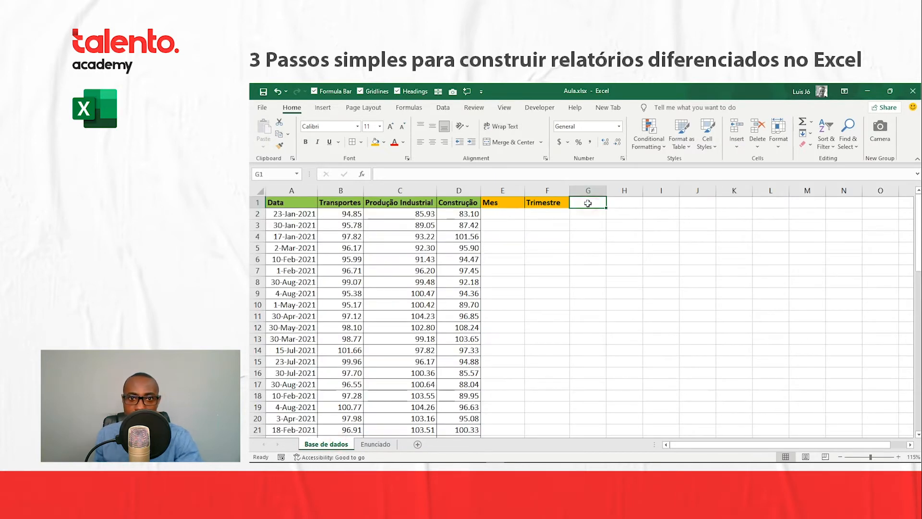
type("Rank")
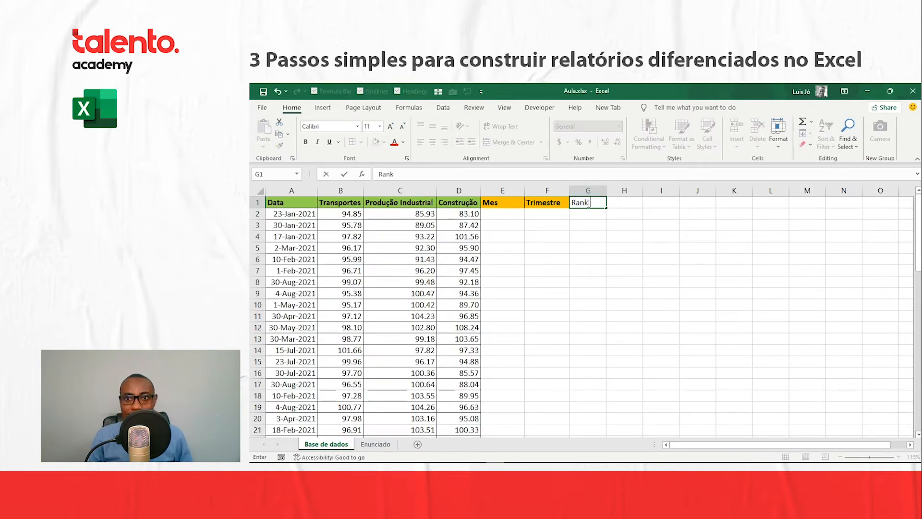
type(" Tran")
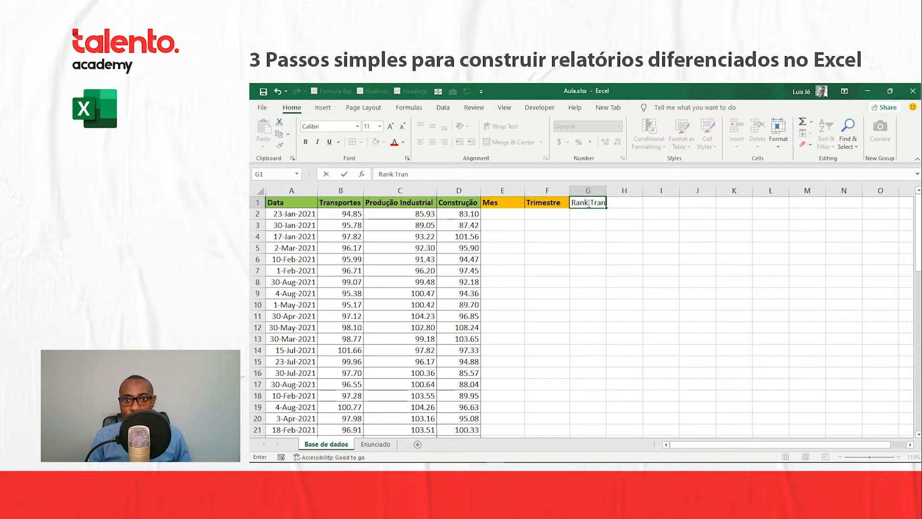
type("sportes")
key("Return")
double_click(606, 191)
Step: Add the header "Rank Prod Industrial" in cell H1 and fit column H to it
left_click(649, 201)
type("Rank")
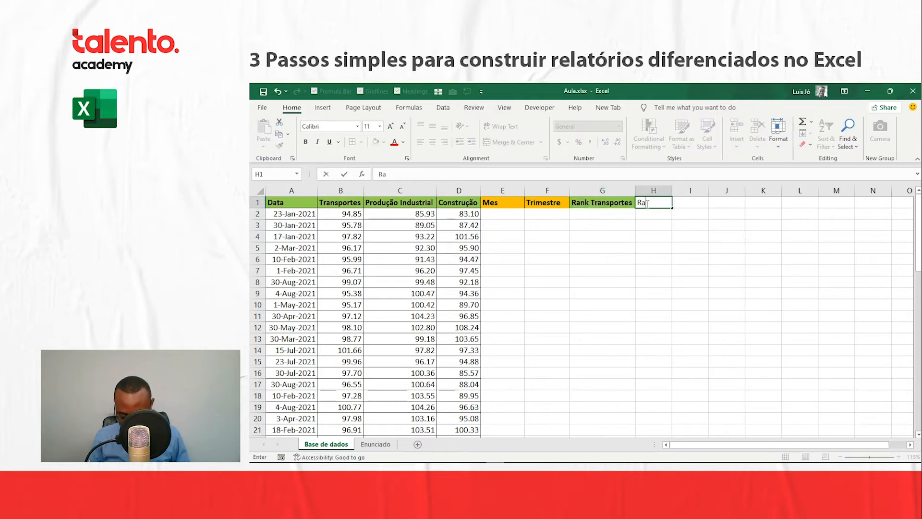
type(" Prod Insutr")
key("BackSpace")
key("BackSpace")
key("BackSpace")
key("BackSpace")
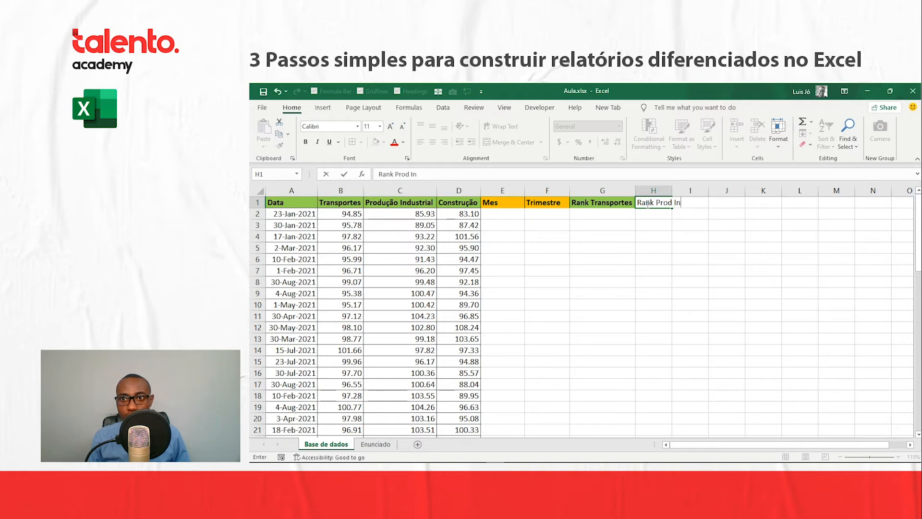
type("dustr")
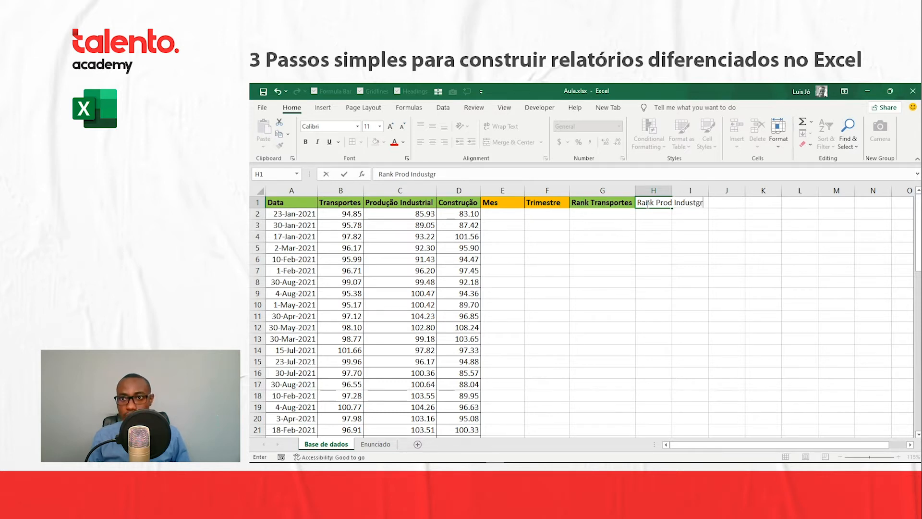
key("Return")
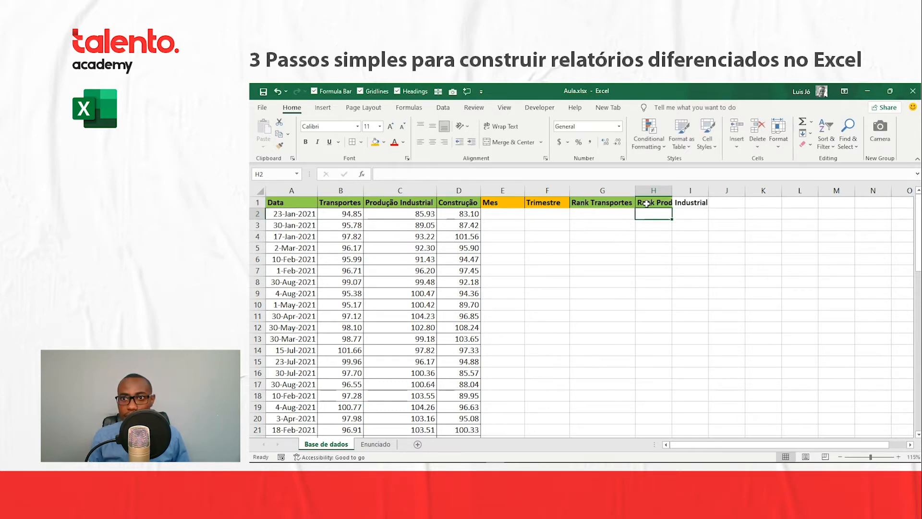
double_click(673, 191)
Step: Add the header "Rak Construcao" in cell I1 and fit column I to it
left_click(731, 203)
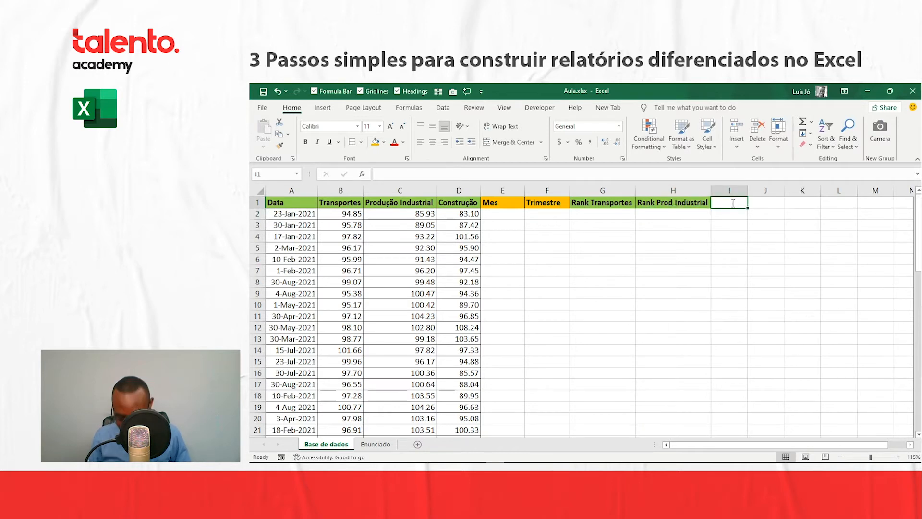
type("Rak Construcao")
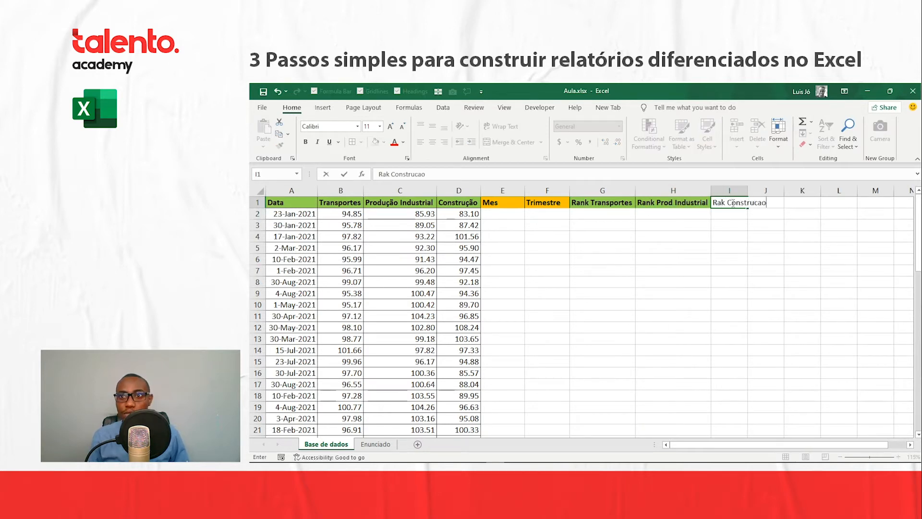
key("Return")
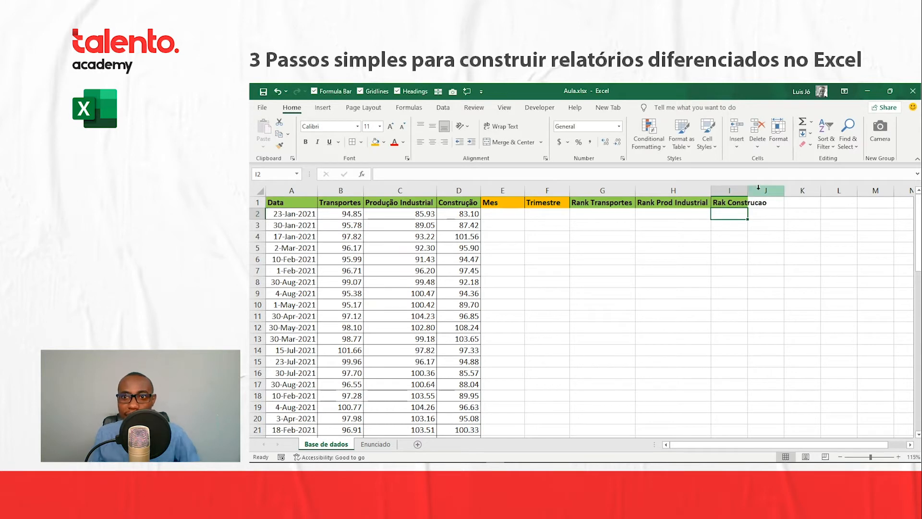
double_click(748, 192)
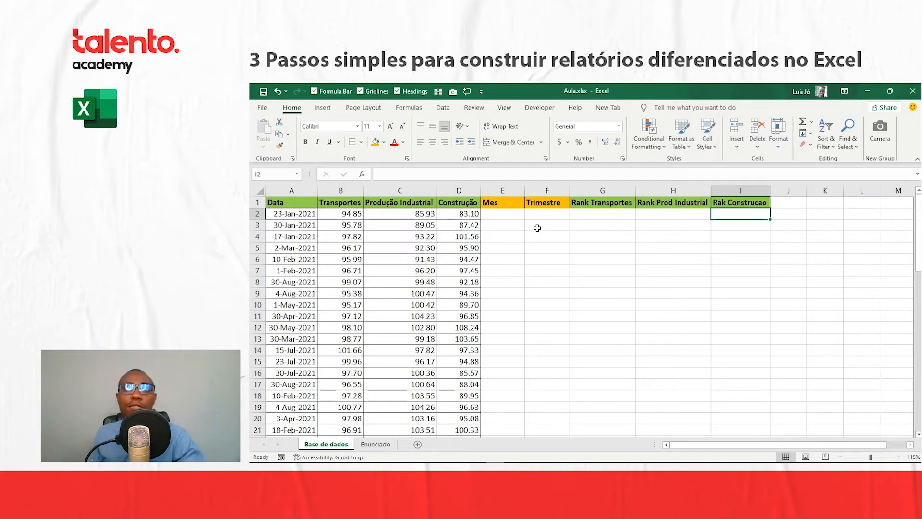
Step: Copy the Trimestre header's formatting onto the three ranking headers in G1:I1
right_click(536, 201)
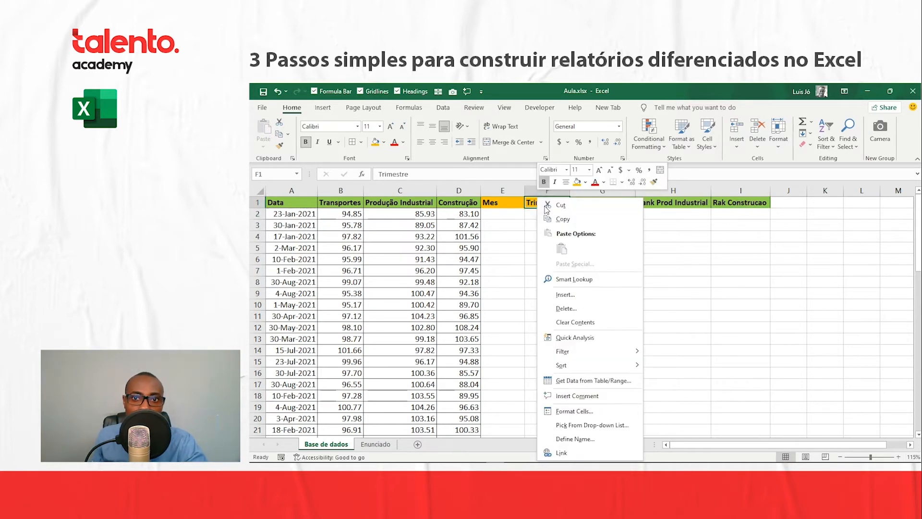
left_click(654, 181)
left_click_drag(600, 202, 731, 204)
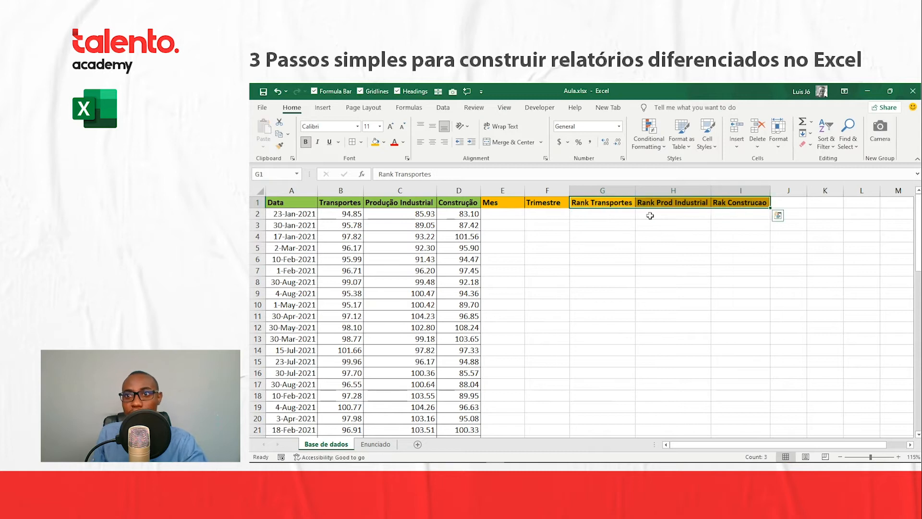
left_click(592, 214)
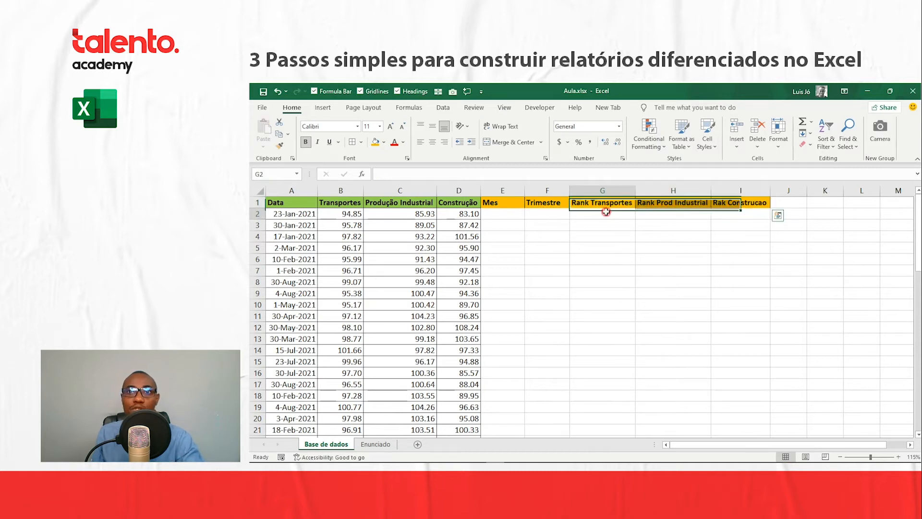
left_click(509, 204)
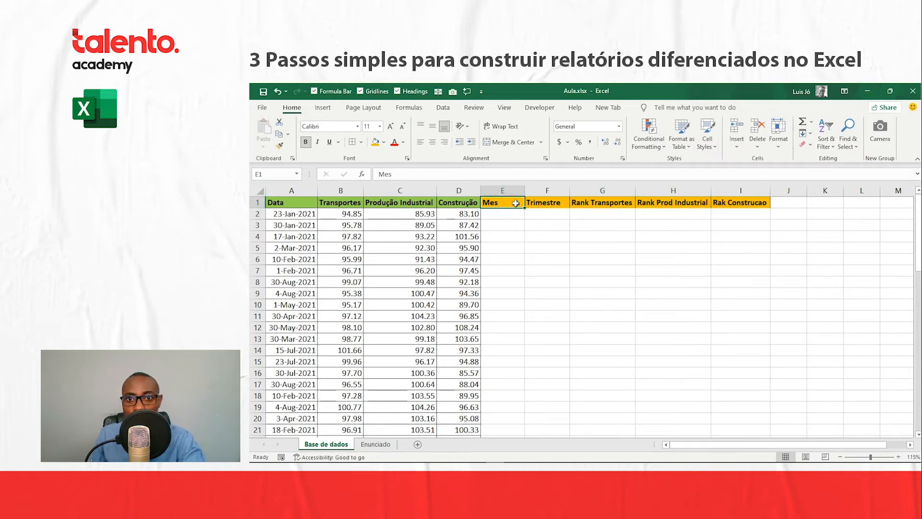
left_click(516, 214)
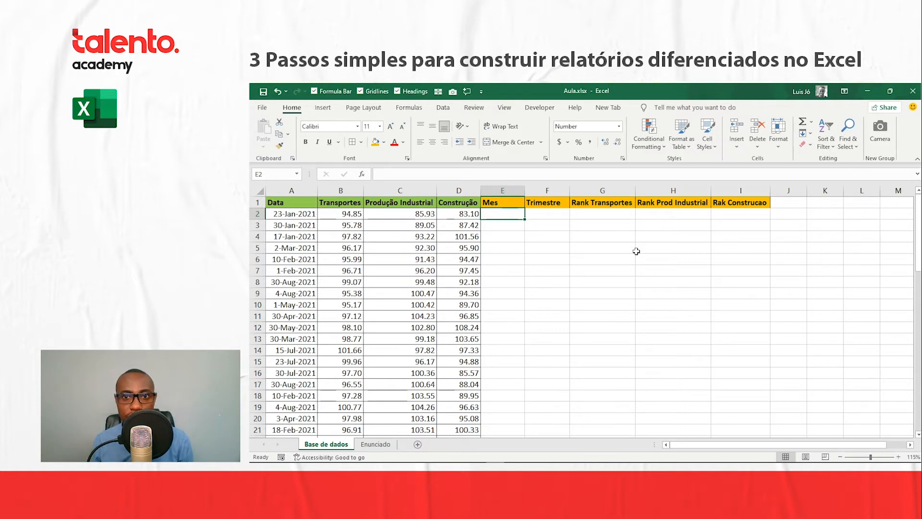
left_click_drag(505, 212, 744, 214)
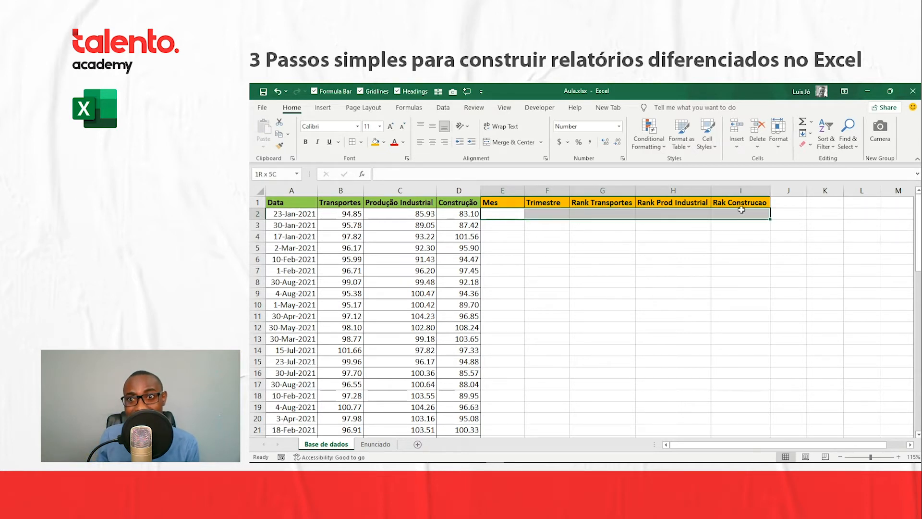
left_click(648, 216)
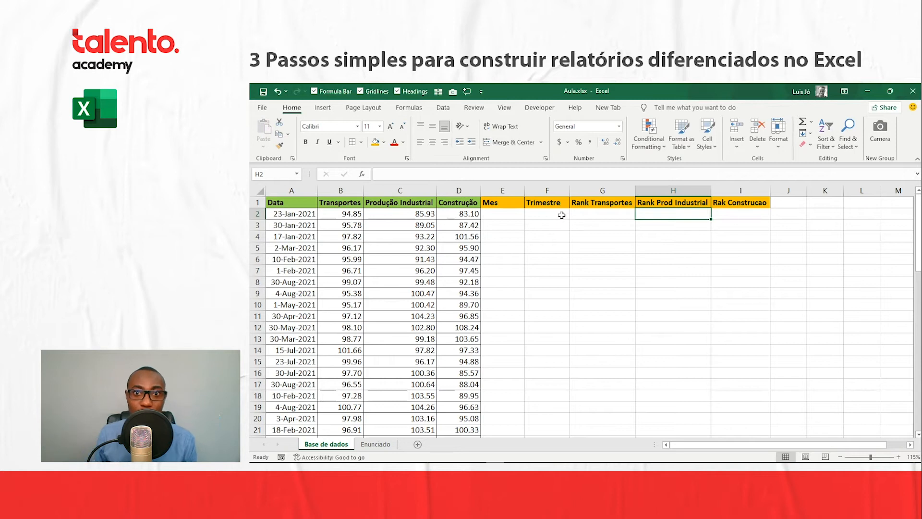
Step: Enter the formula =MONTH(A2) in cell E2 to extract the month from the date
left_click(514, 217)
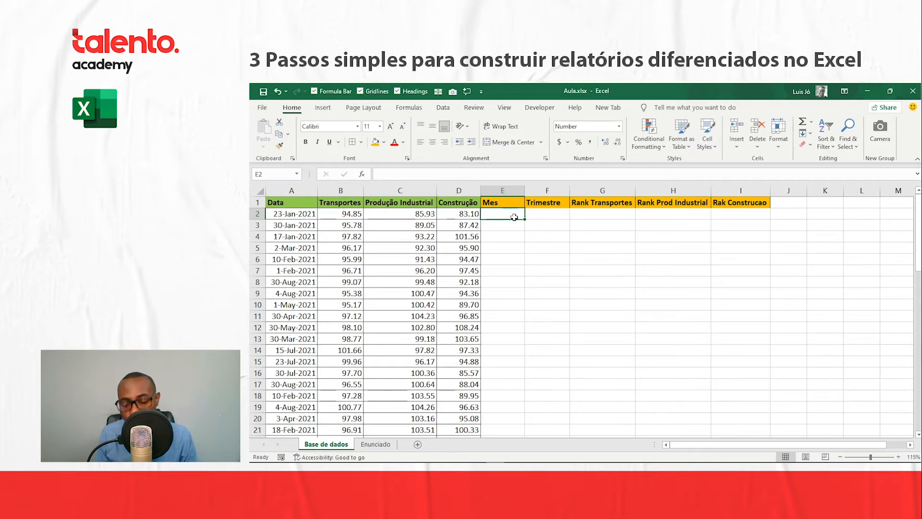
type("=mo")
key("Down")
key("Down")
key("Down")
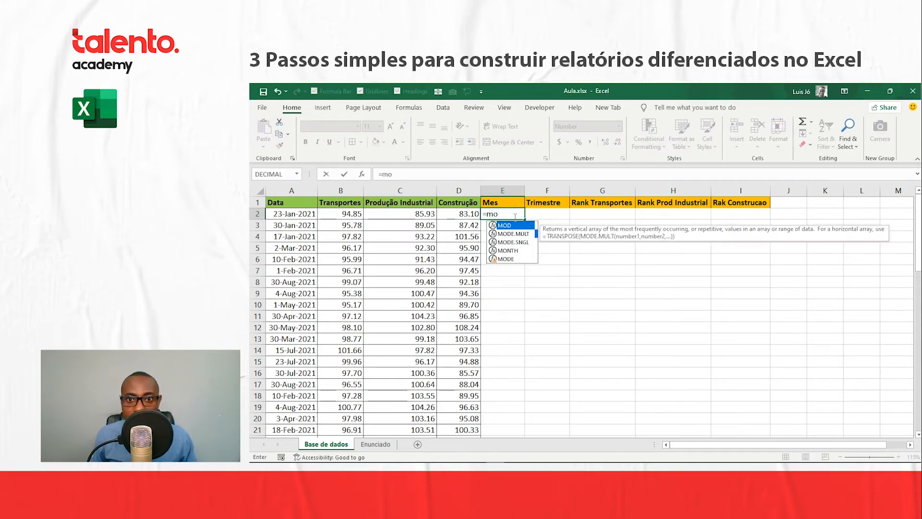
key("Tab")
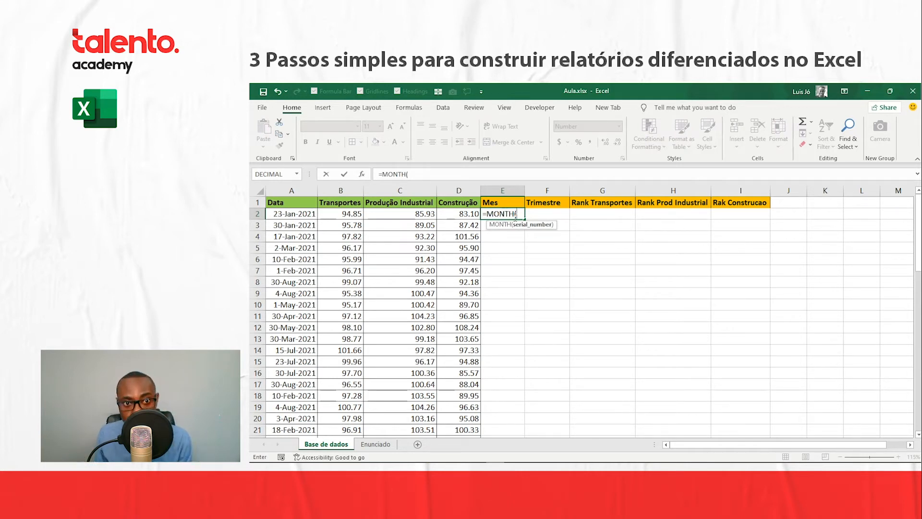
left_click(293, 215)
type(")")
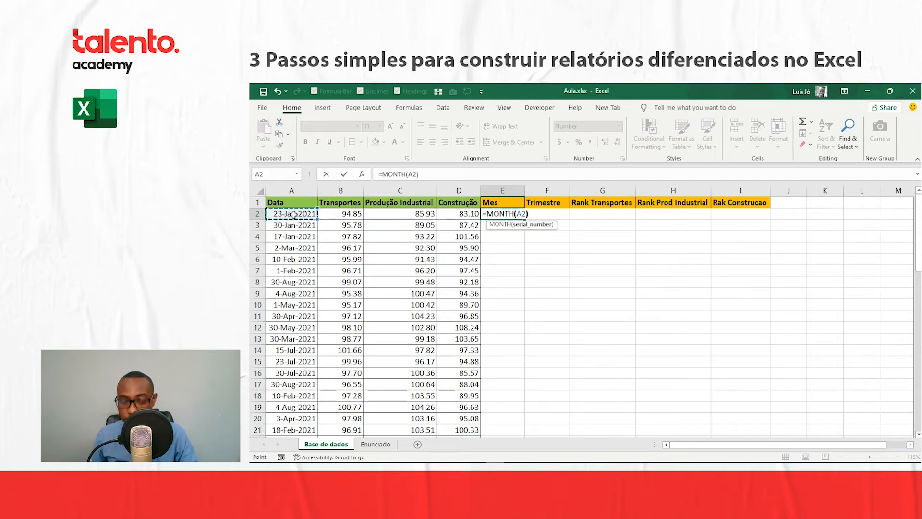
key("Return")
Step: Format the month value in cell E2 to show no decimal places
left_click(506, 213)
left_click(619, 127)
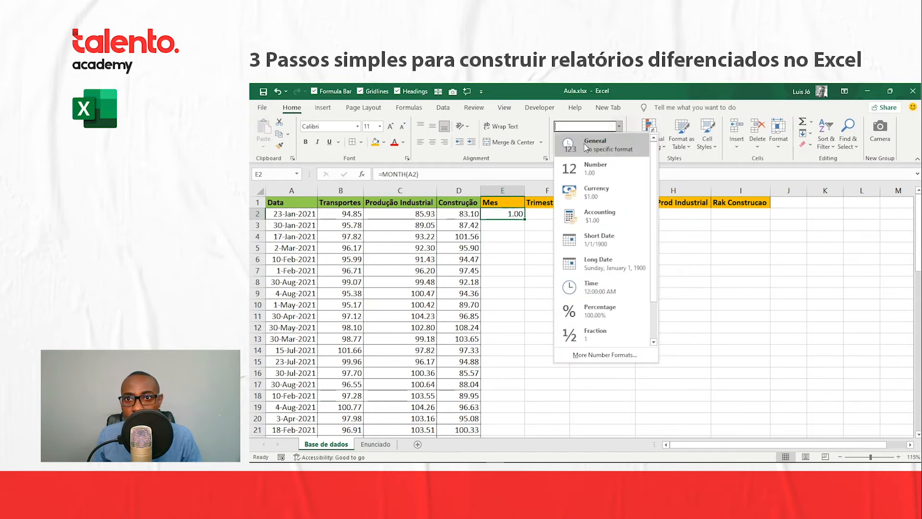
left_click(656, 86)
left_click(616, 143)
left_click(616, 143)
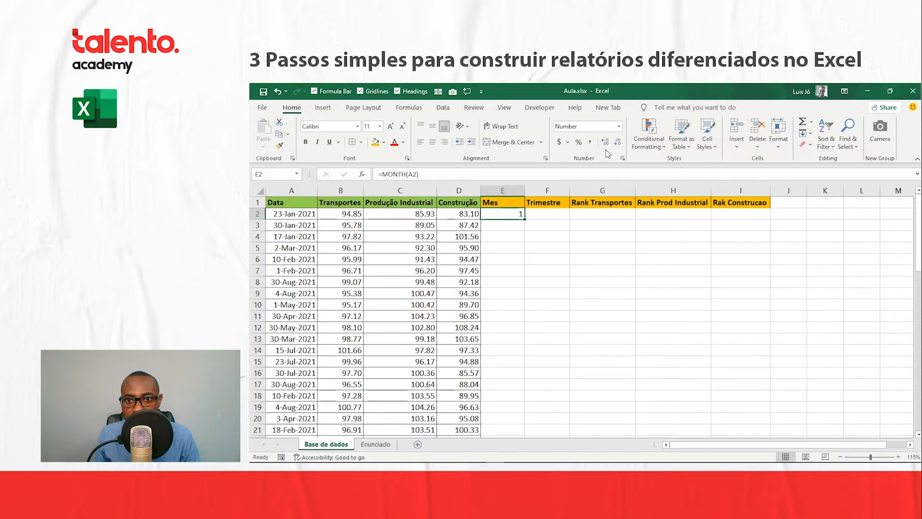
left_click(606, 142)
left_click(606, 142)
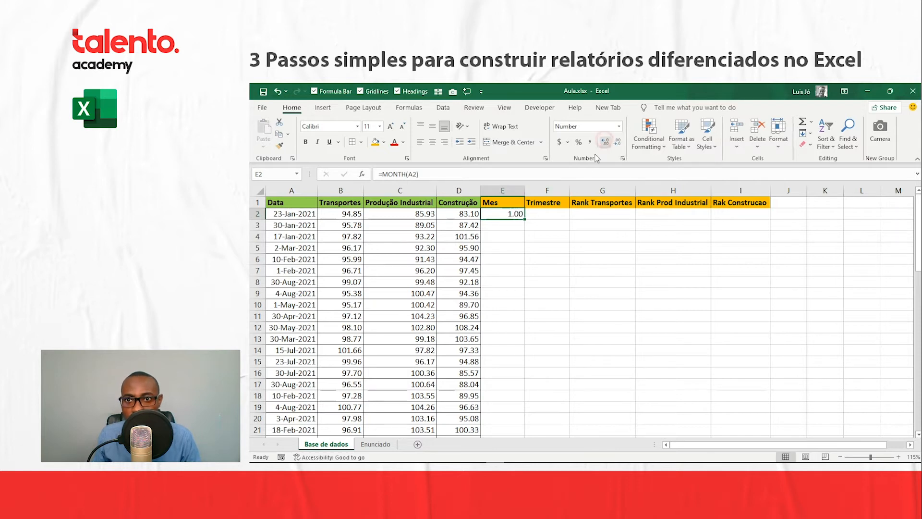
left_click(617, 142)
left_click(617, 143)
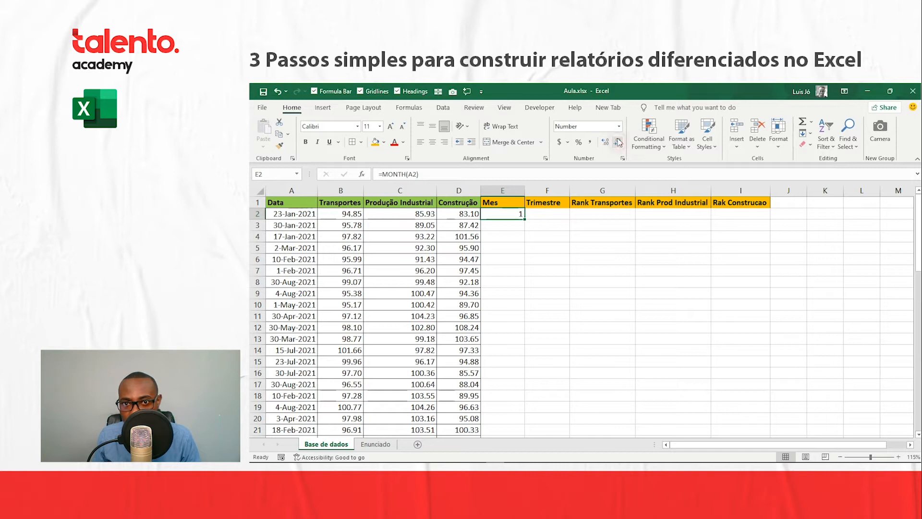
Step: Fill the month formula from E2 down to the last data row and check the filled Mes column
double_click(524, 220)
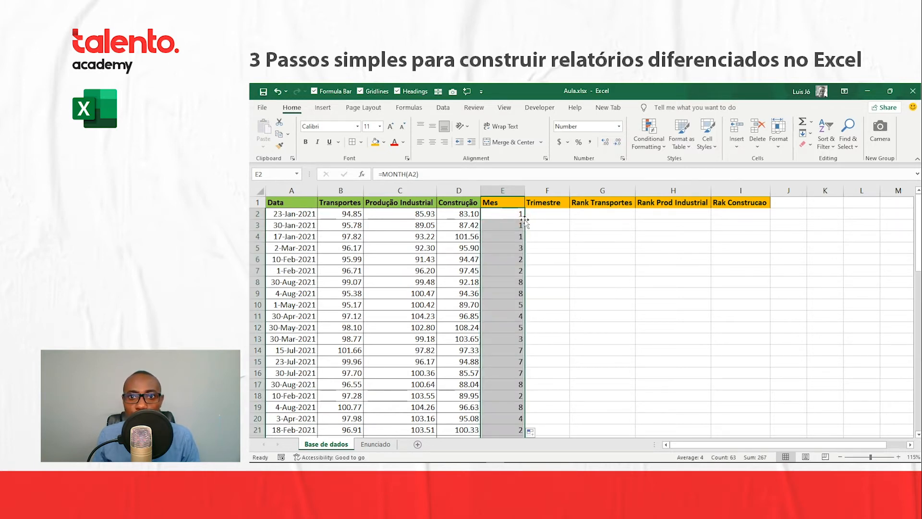
scroll(517, 259, "down", 16)
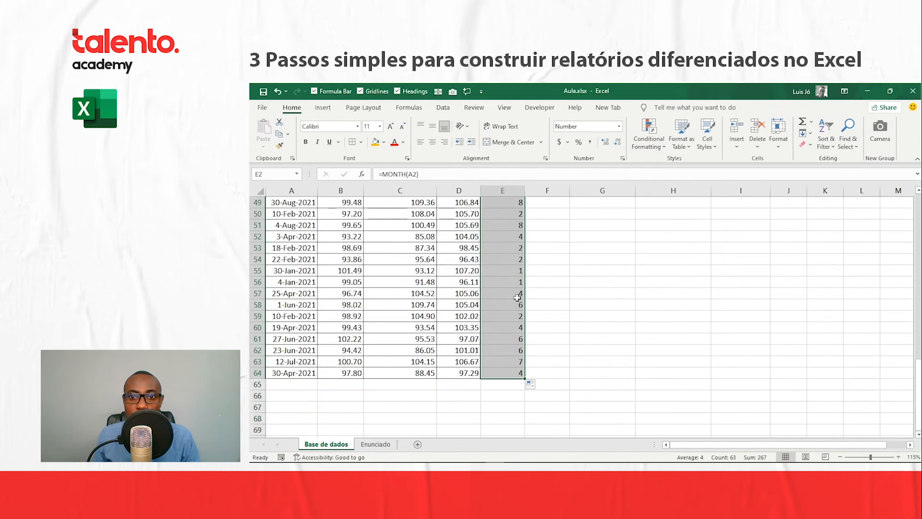
scroll(518, 298, "up", 16)
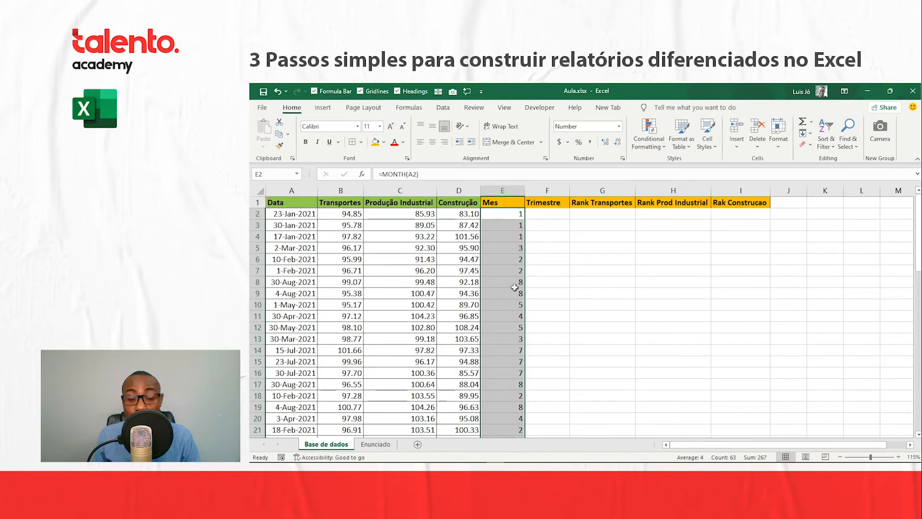
Step: Begin an IF formula in cell F2 that returns "Trimestre 1" when the month in E2<=3
left_click(538, 216)
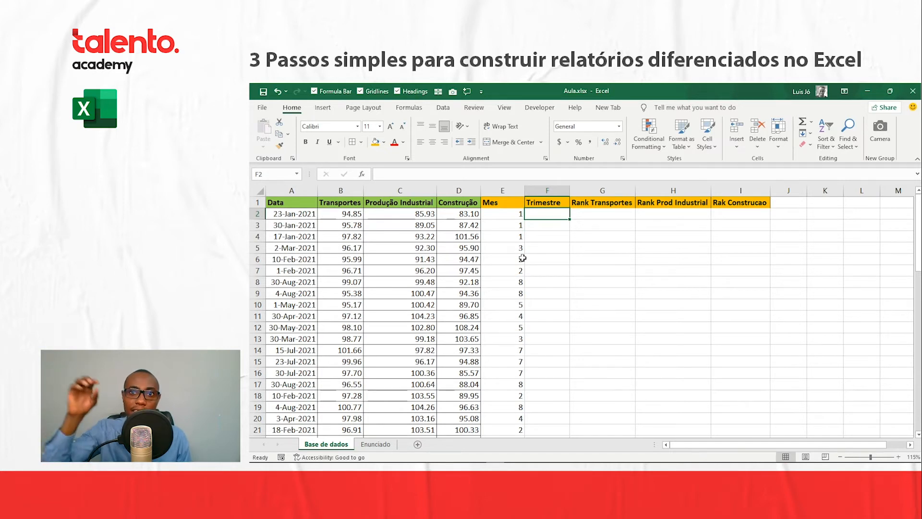
type("=IF(")
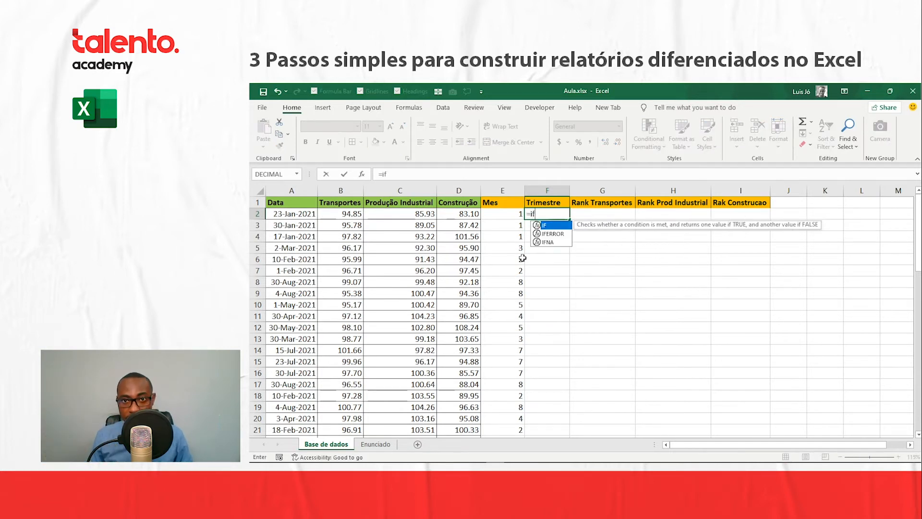
left_click(516, 214)
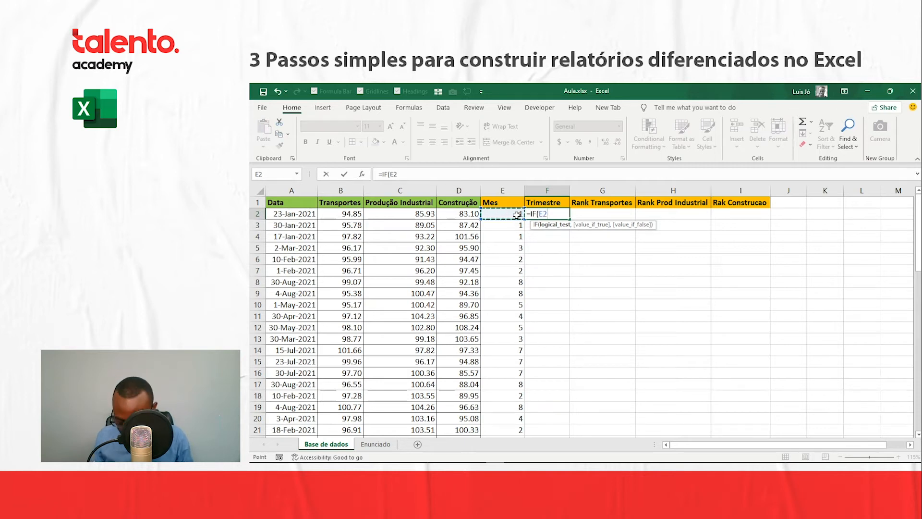
type("<=3")
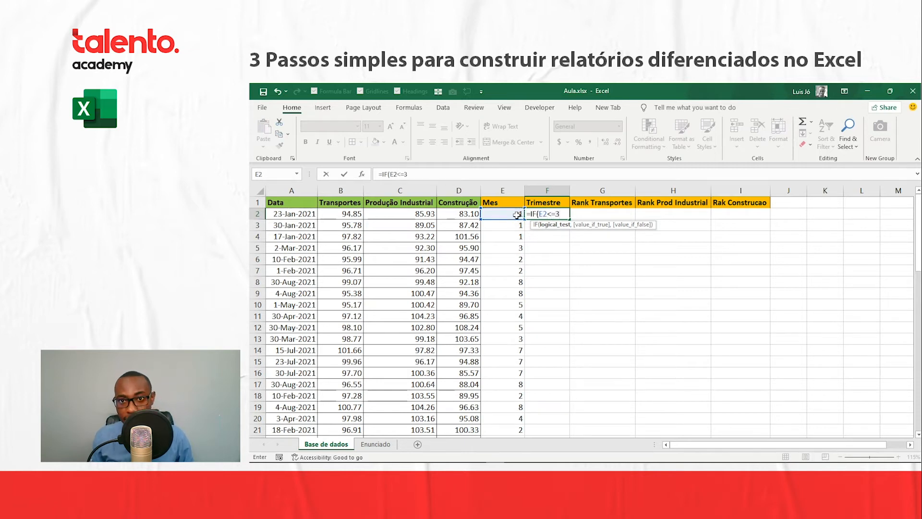
type(",")
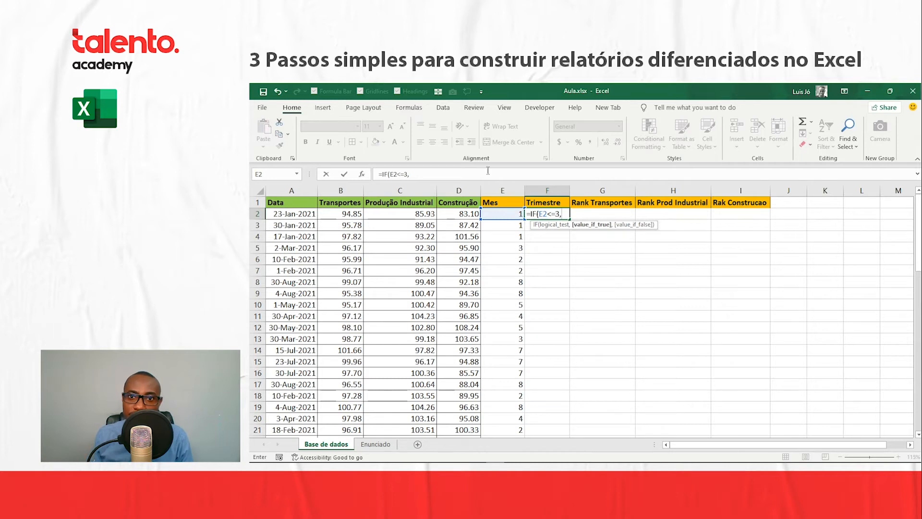
left_click(418, 172)
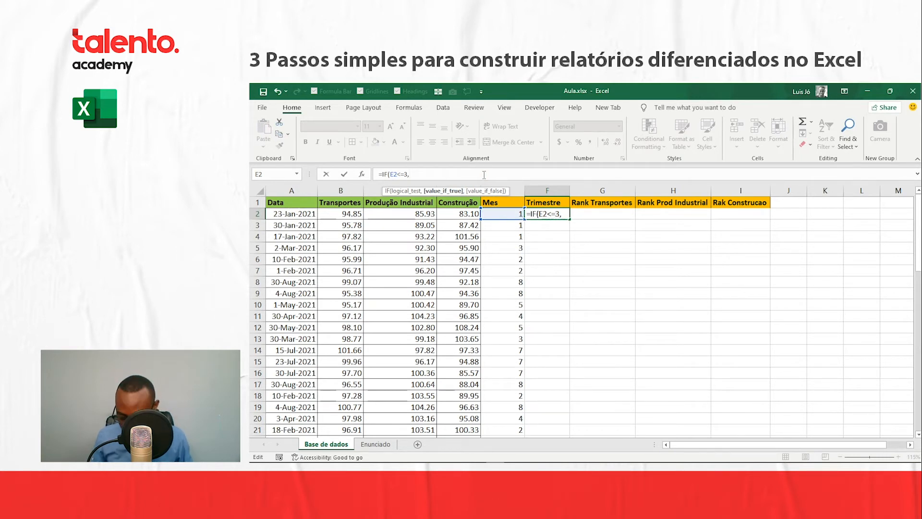
type("\"")
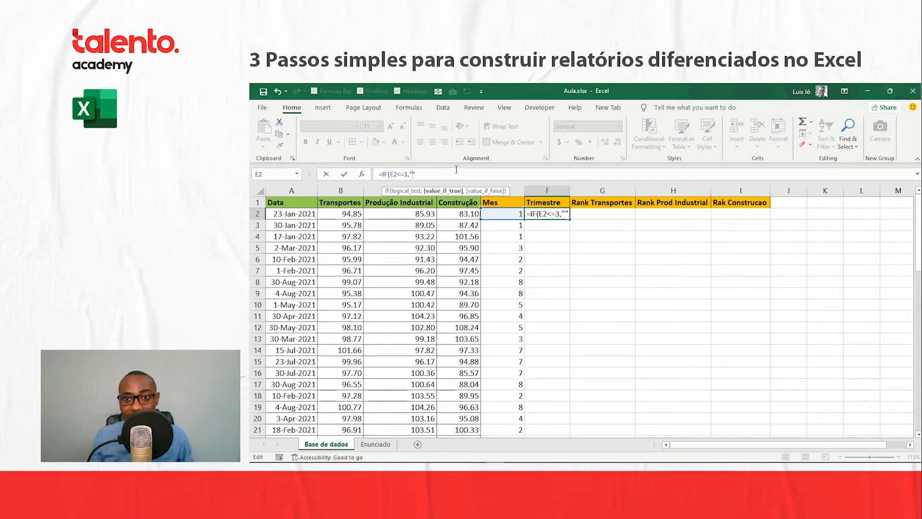
type("Trimestre ")
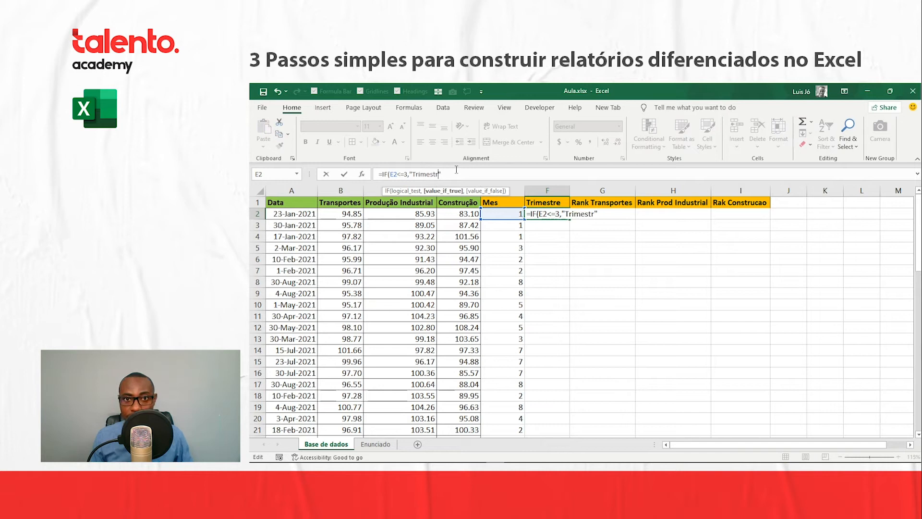
type("1\",)")
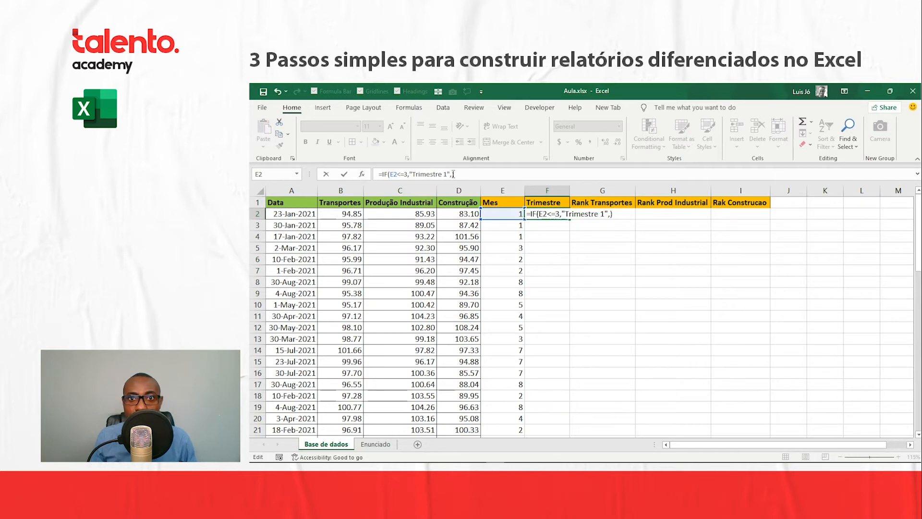
left_click(454, 174)
left_click(453, 174)
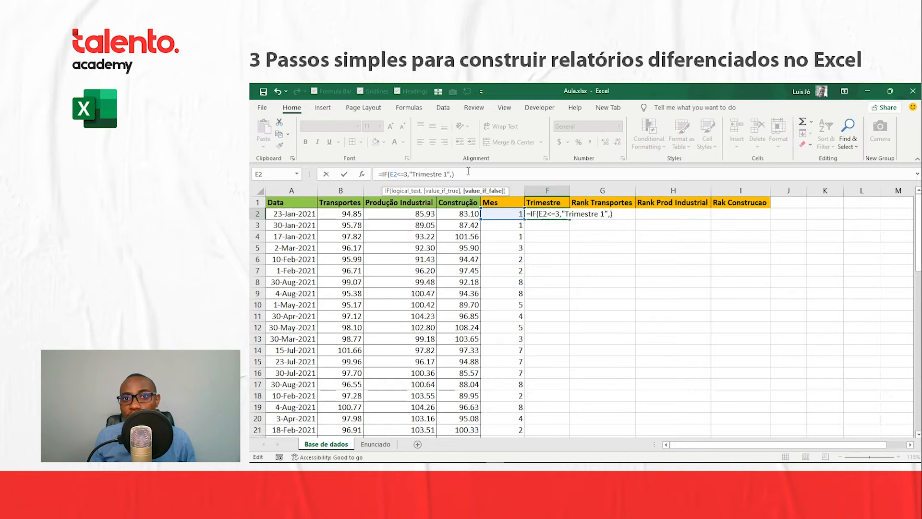
Step: Nest a second IF in the F2 formula's false argument that returns "Trimestre 2" when E2<=6
type("if()")
key("Left")
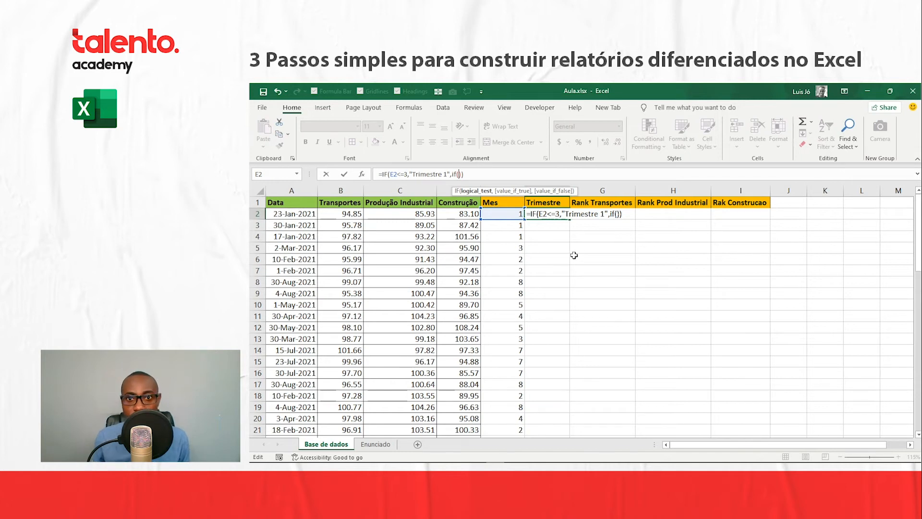
left_click(504, 214)
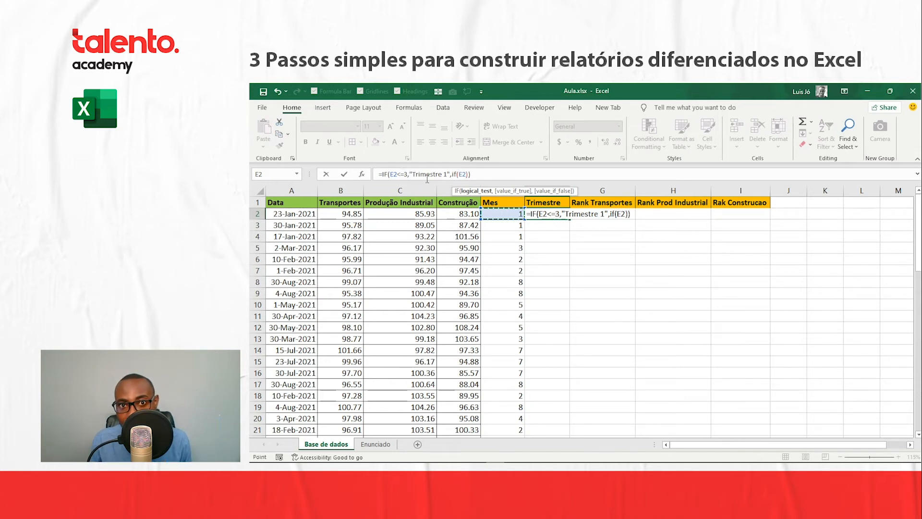
type("<=6")
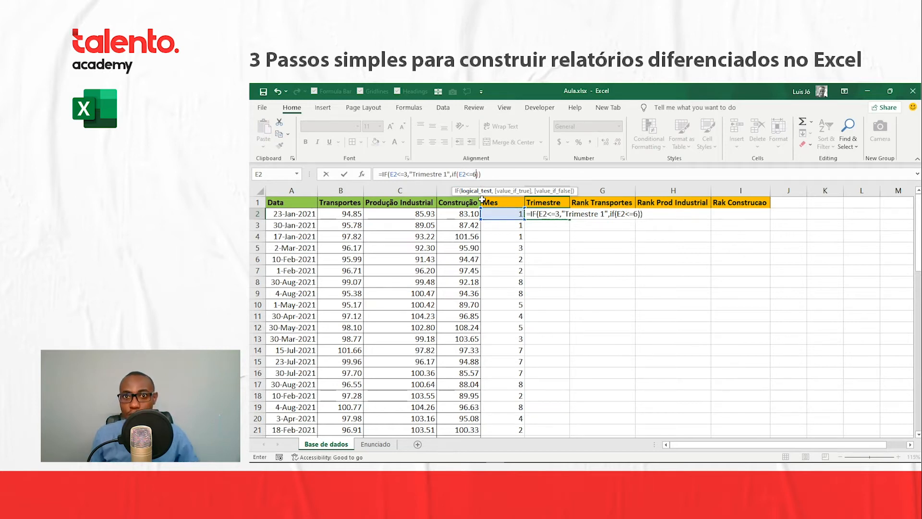
type(",")
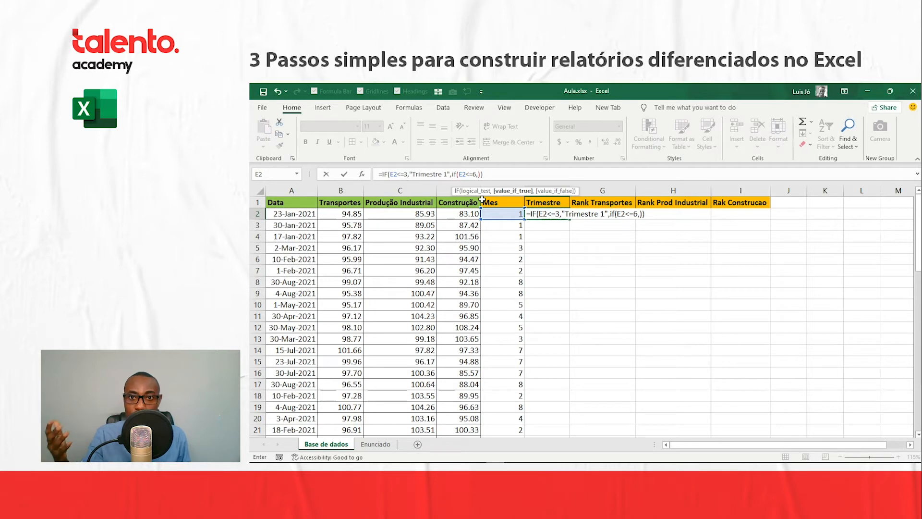
type("\"Trimestre ")
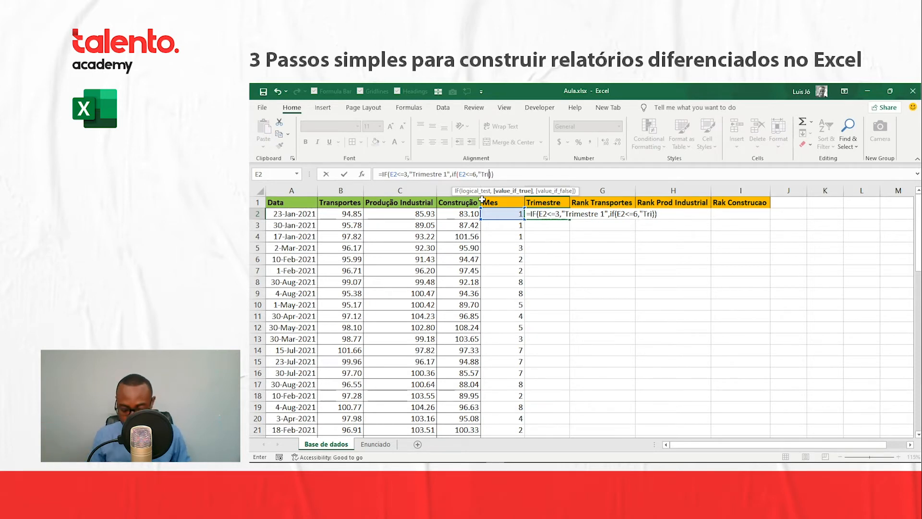
type("2\",")
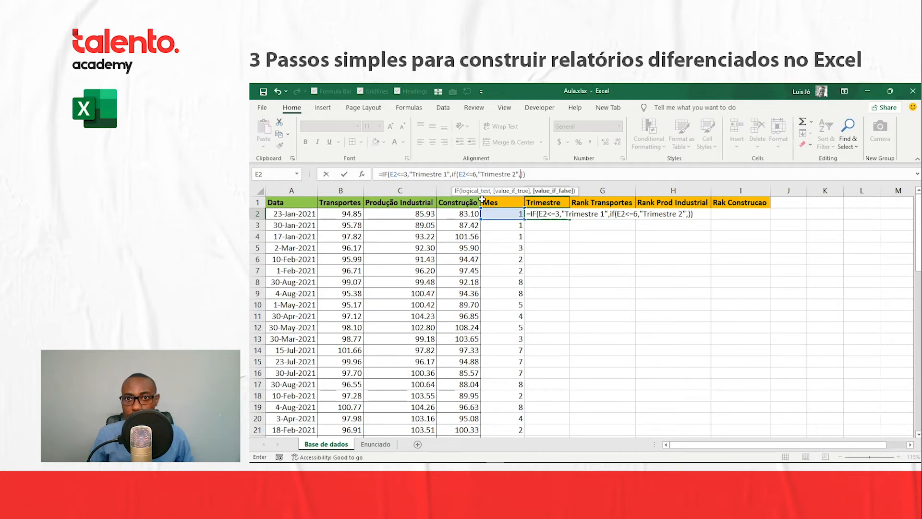
Step: Nest a third IF in the F2 formula returning "Trimestre 3" when E2<=9 and otherwise "Trimestre 4", and enter the formula
type("if(")
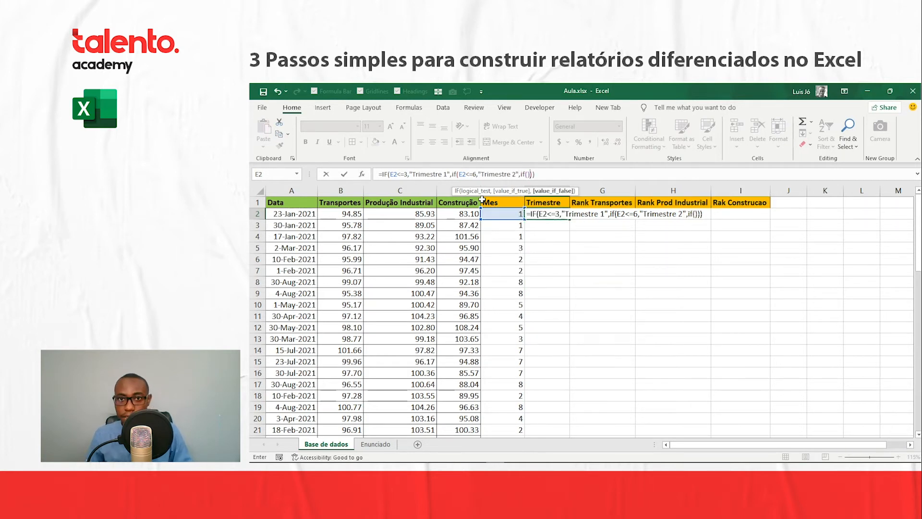
key("Return")
key("Return")
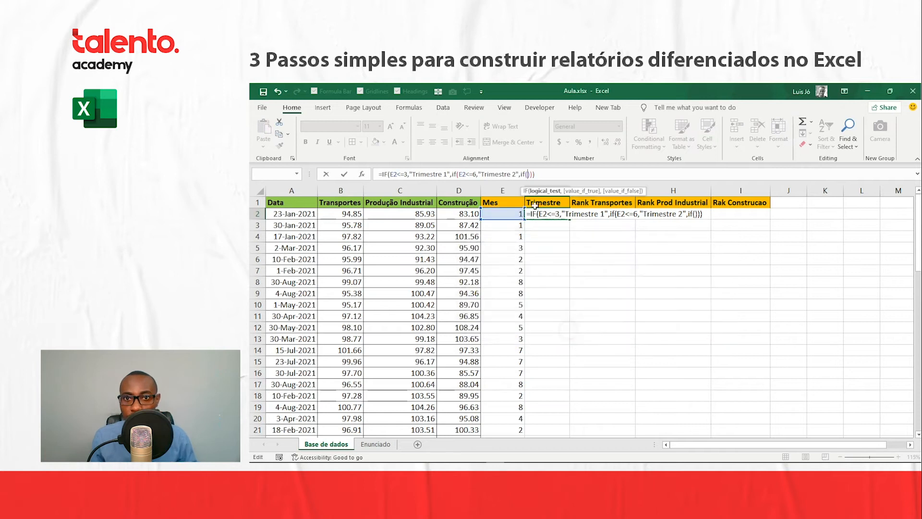
left_click(514, 211)
type("<=")
type("9,\"Tr")
type("imestre ")
type("2")
type("\",\"Trism")
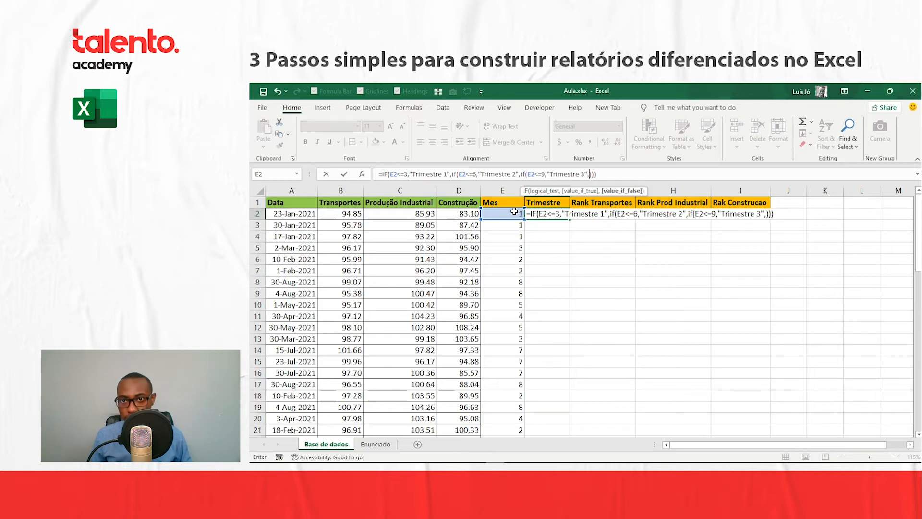
key("BackSpace")
key("BackSpace")
type("mestre 3\"")
key("Return")
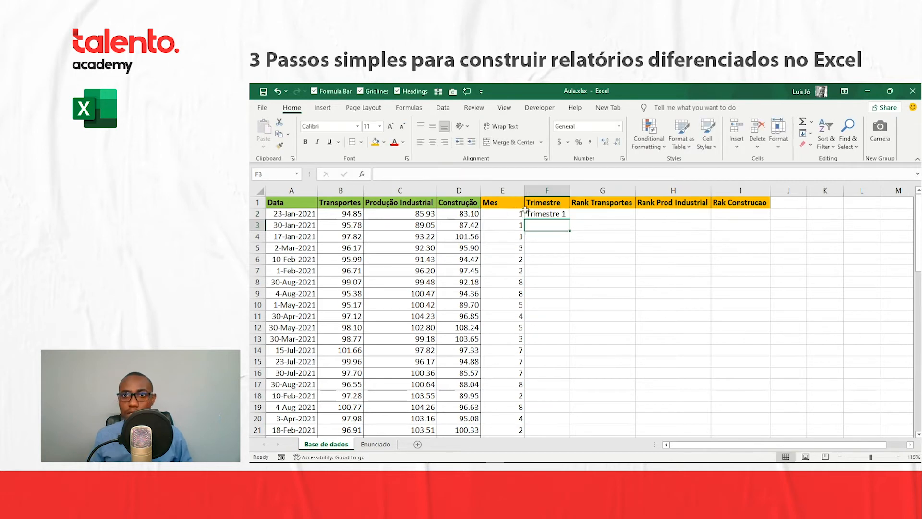
Step: Fill the quarter formula from F2 down to the last data row and check the filled Trimestre column
left_click(557, 214)
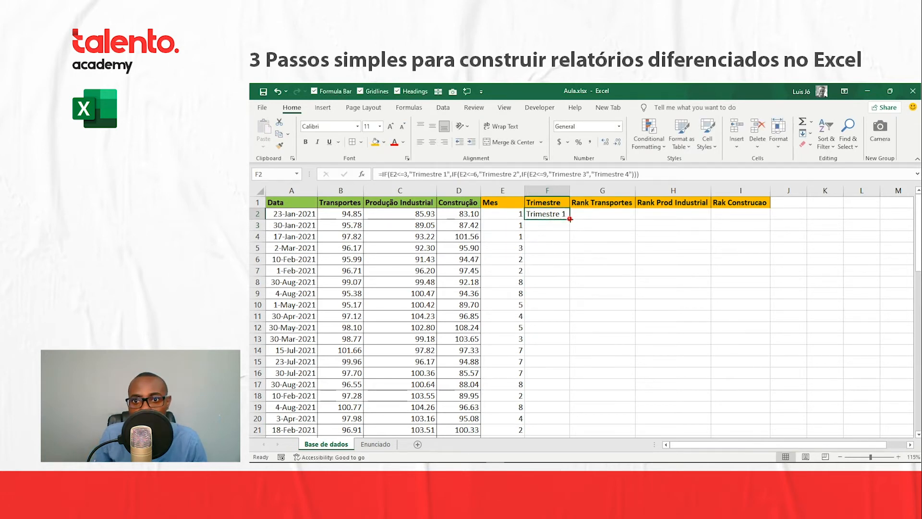
double_click(569, 219)
left_click(555, 215)
key("Down")
key("Down")
key("Down")
key("Down")
key("Down")
key("Down")
key("Down")
key("Down")
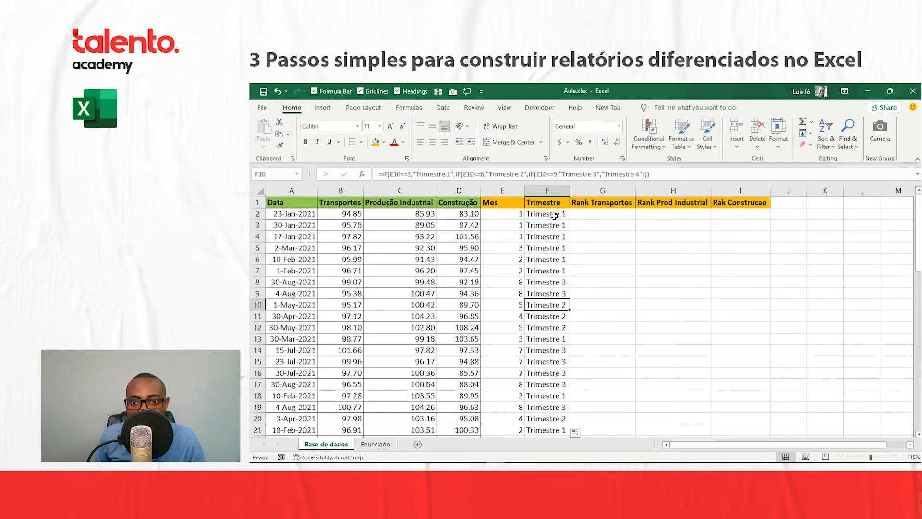
key("Down")
key("Down")
key("Down")
key("Down")
key("Down")
key("Down")
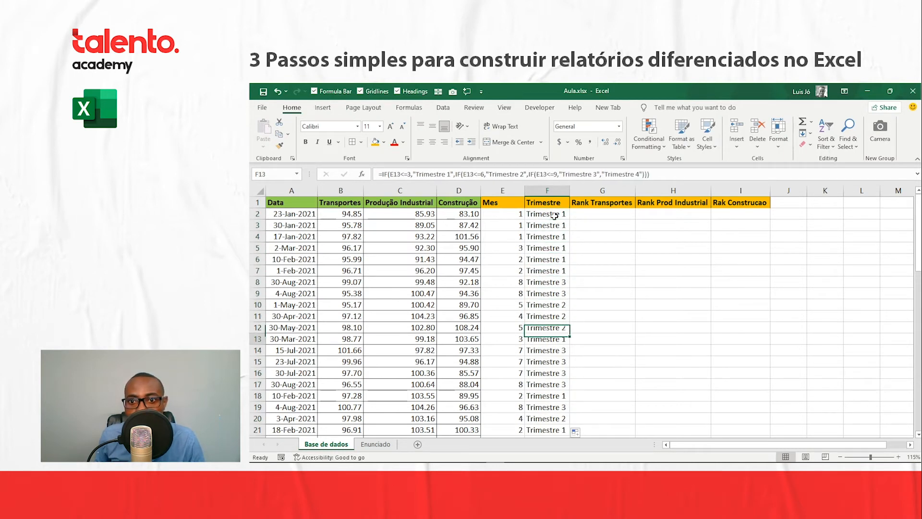
key("Down")
key("Down")
key("ctrl+Down")
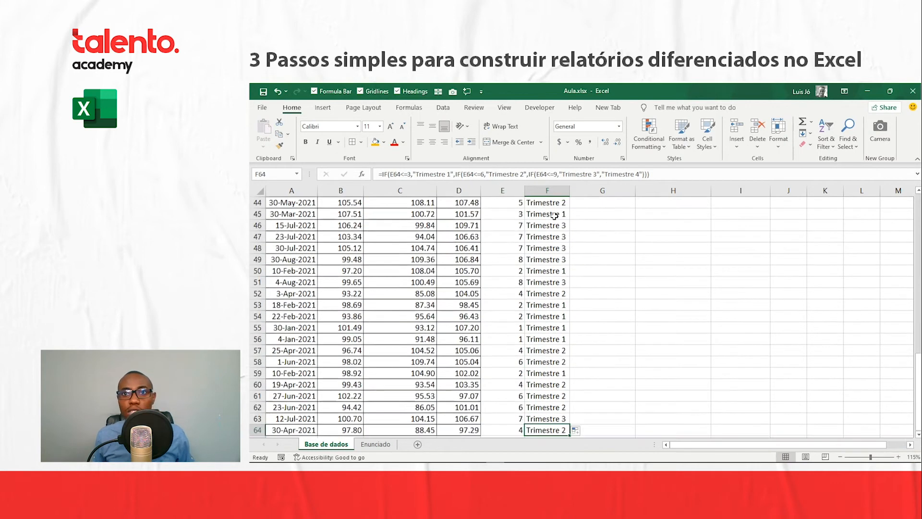
key("ctrl+Up")
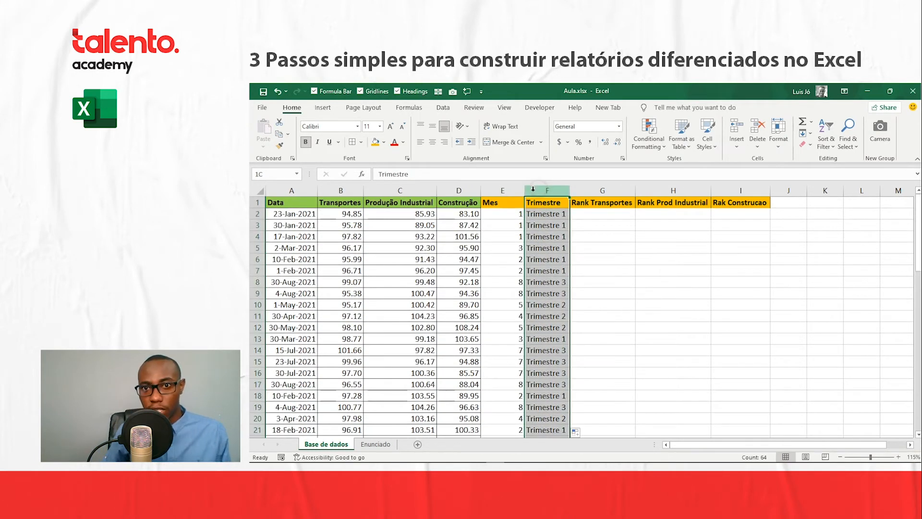
Step: Hide the Mes column E
left_click(509, 189)
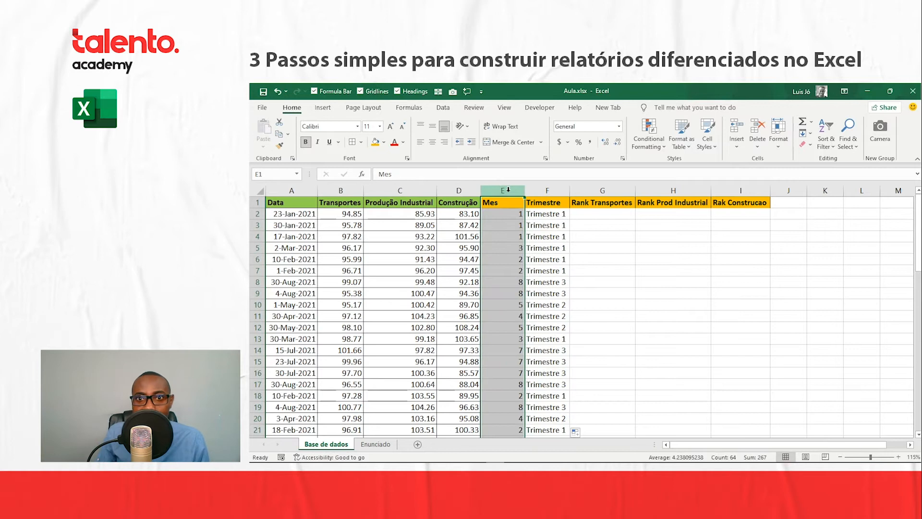
right_click(508, 189)
left_click(533, 341)
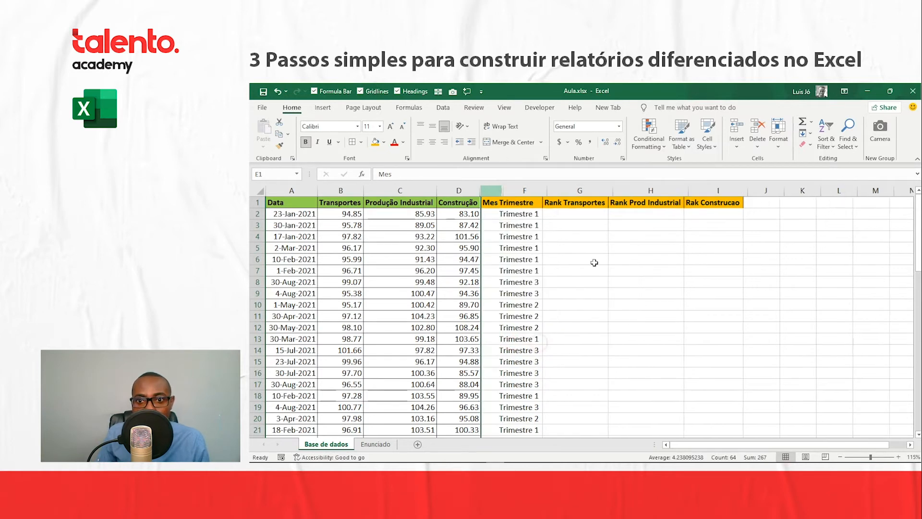
left_click(594, 263)
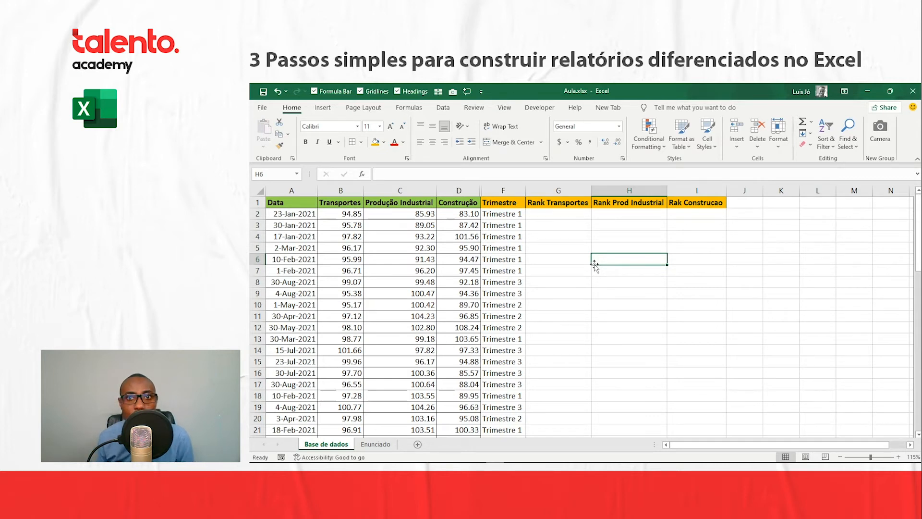
Step: Unhide the Mes column between the Construção and Trimestre columns
left_click(501, 190)
left_click_drag(501, 190, 468, 190)
left_click(511, 185)
left_click(499, 213)
left_click_drag(499, 190, 458, 192)
right_click(458, 192)
left_click(502, 354)
left_click(546, 259)
double_click(516, 212)
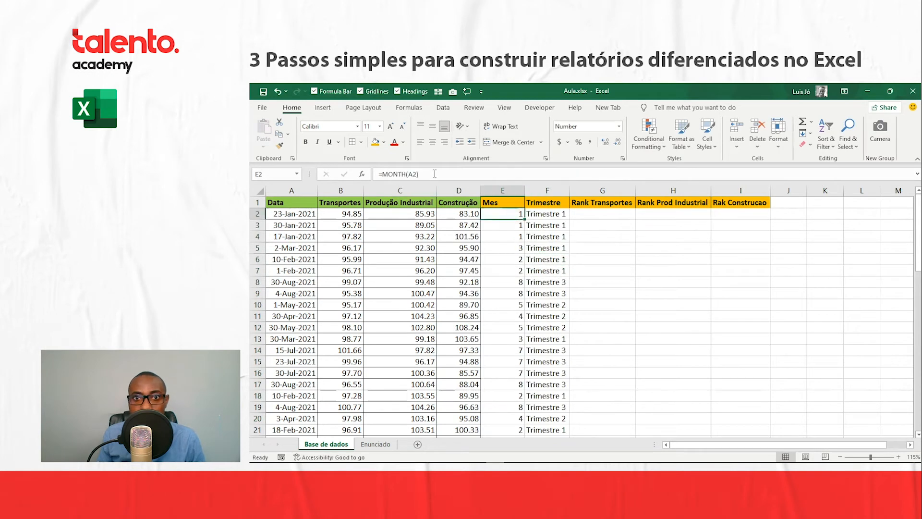
left_click_drag(418, 174, 387, 176)
key("Escape")
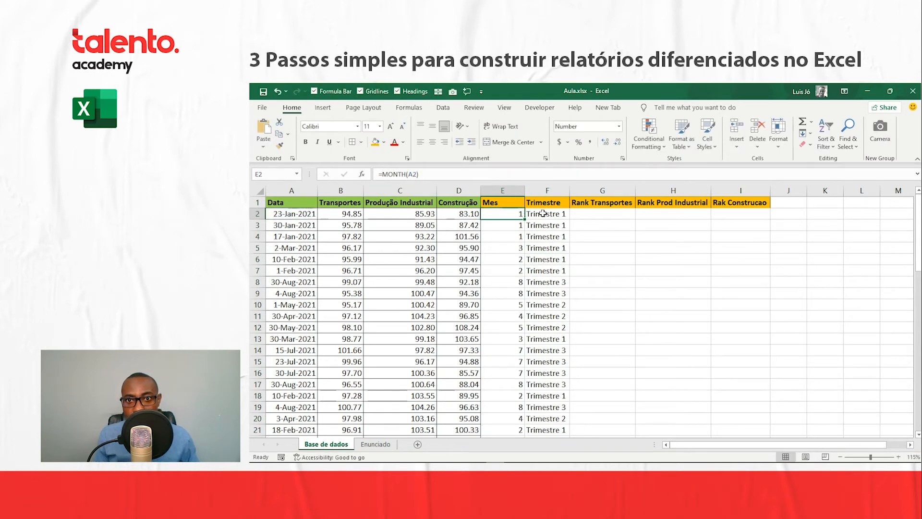
key("Right")
left_click(393, 173)
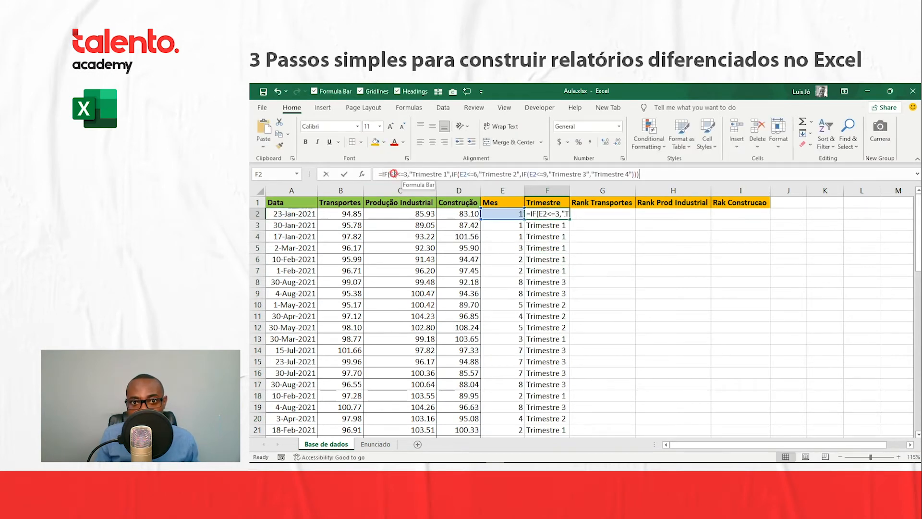
key("Delete")
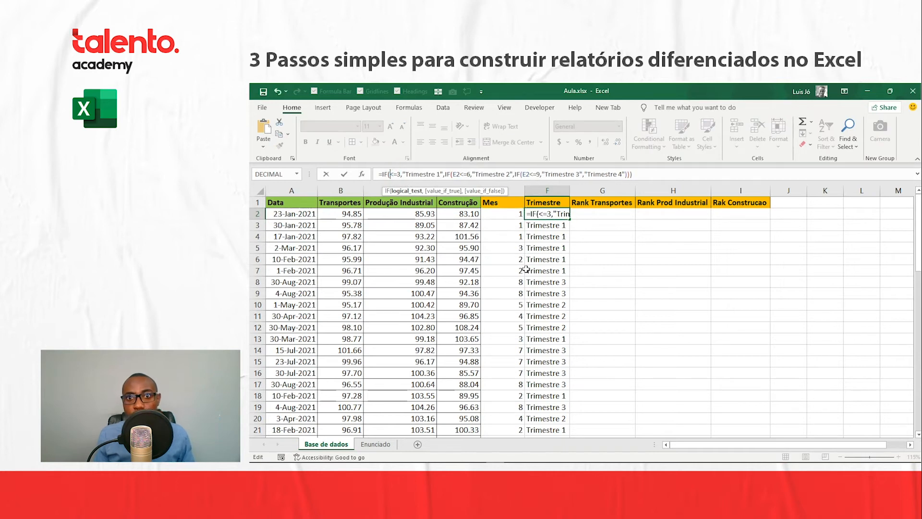
key("Return")
key("Return")
key("Escape")
Step: Copy MONTH(A2) from the formula in E2 and replace the E2 reference in the first condition of the F2 formula with it
left_click(504, 215)
left_click_drag(424, 175, 383, 174)
key("Escape")
left_click(543, 215)
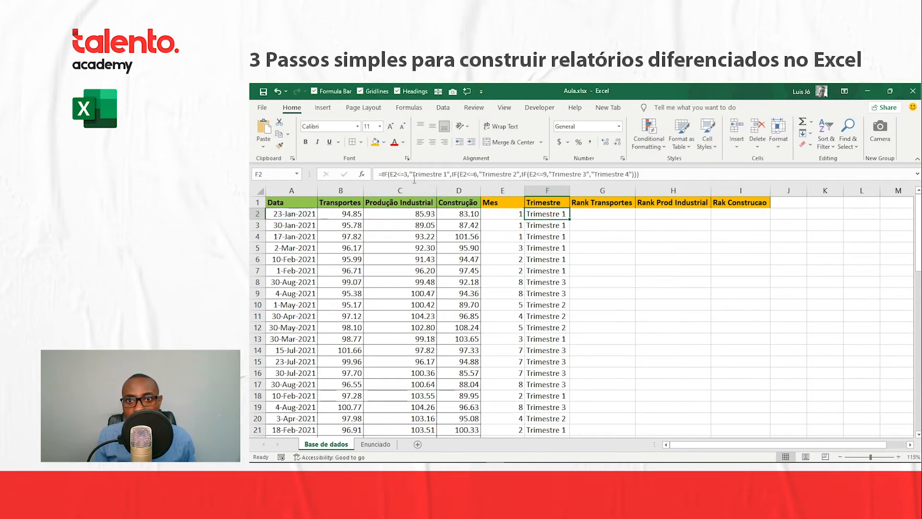
double_click(399, 174)
key("ctrl+v")
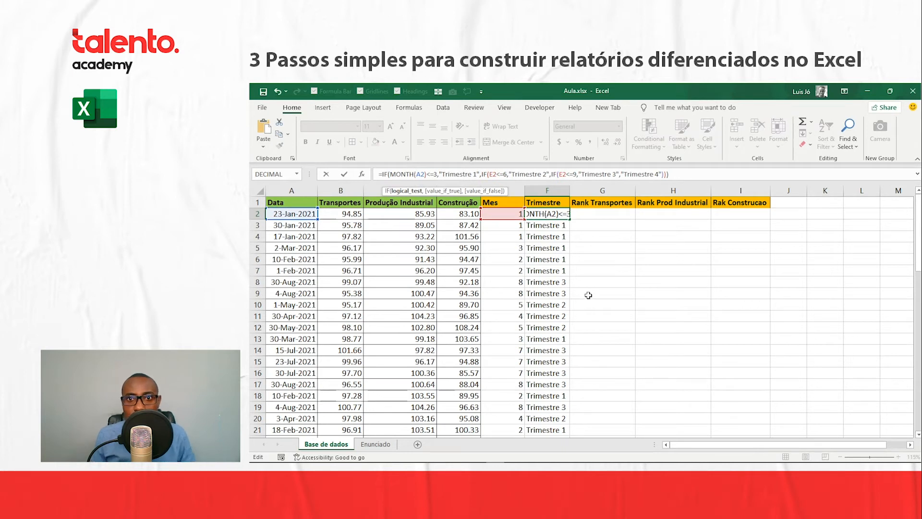
key("Return")
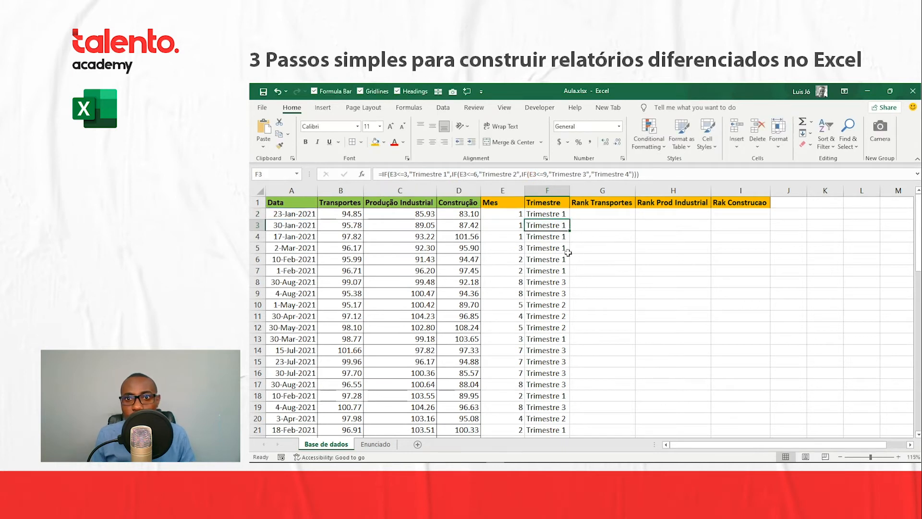
Step: Check the formulas in F2 and E2, and hide the Mes column E
left_click(554, 213)
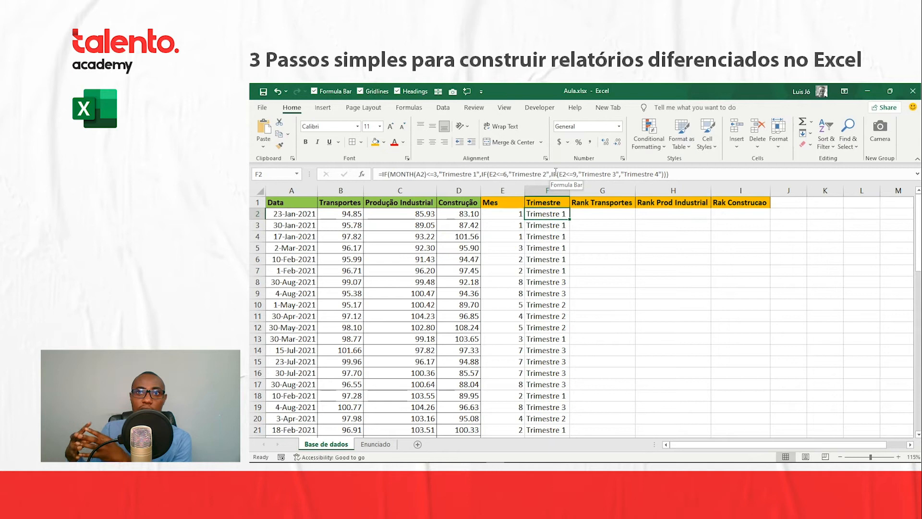
left_click(508, 214)
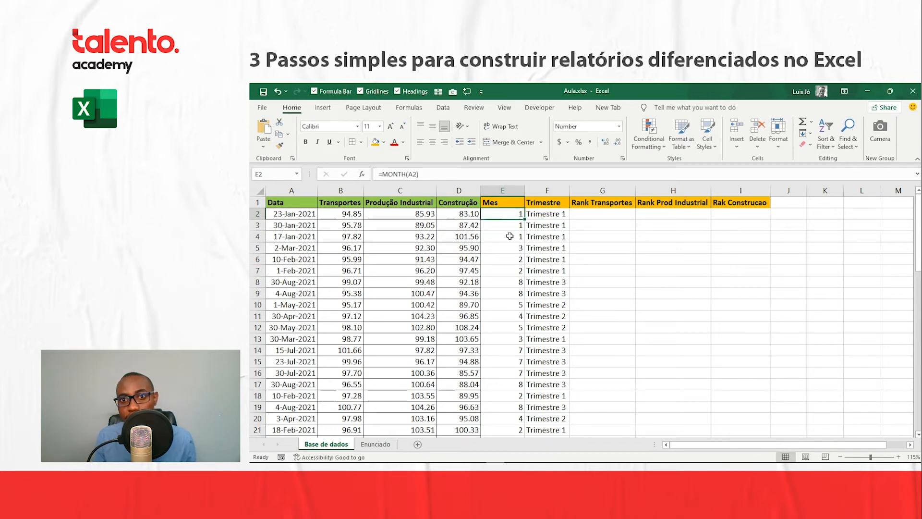
left_click(532, 216)
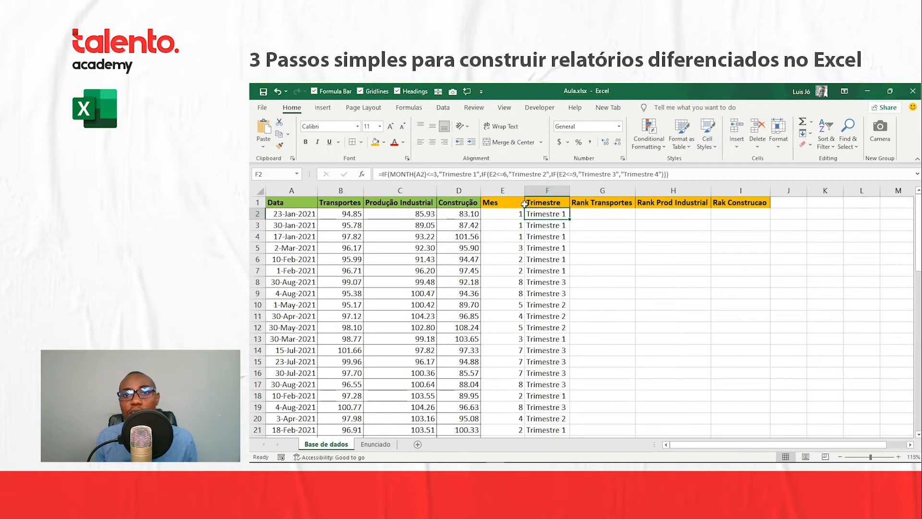
left_click(504, 191)
right_click(506, 193)
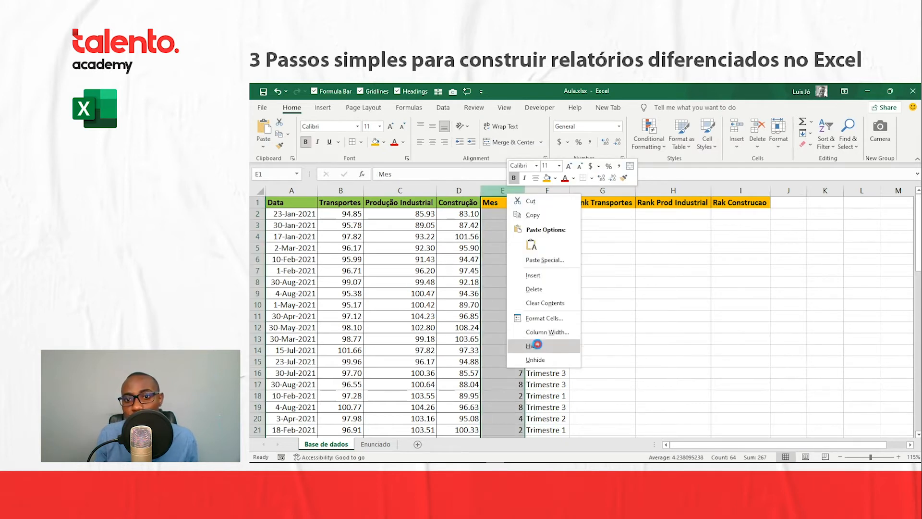
left_click(531, 346)
left_click(502, 191)
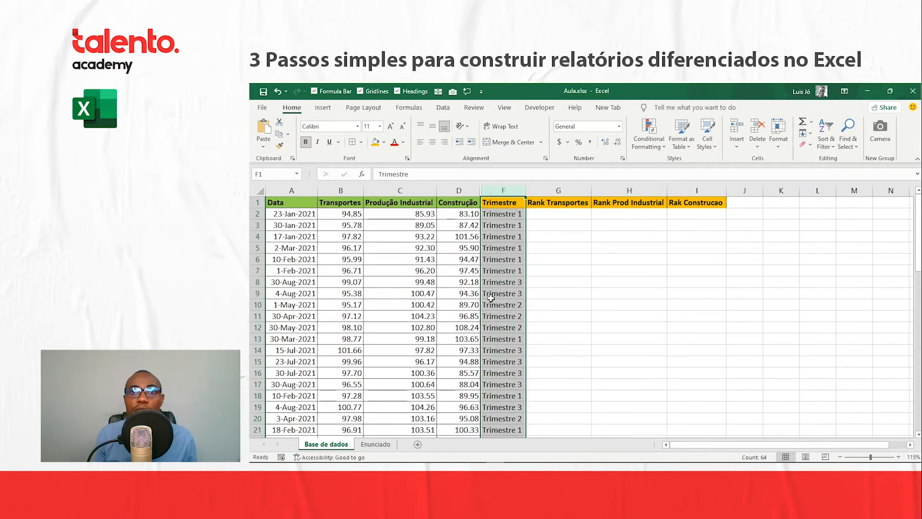
Step: Check the F2 formula and consult the result classification rules on the Enunciado sheet for the ranking columns
left_click(511, 216)
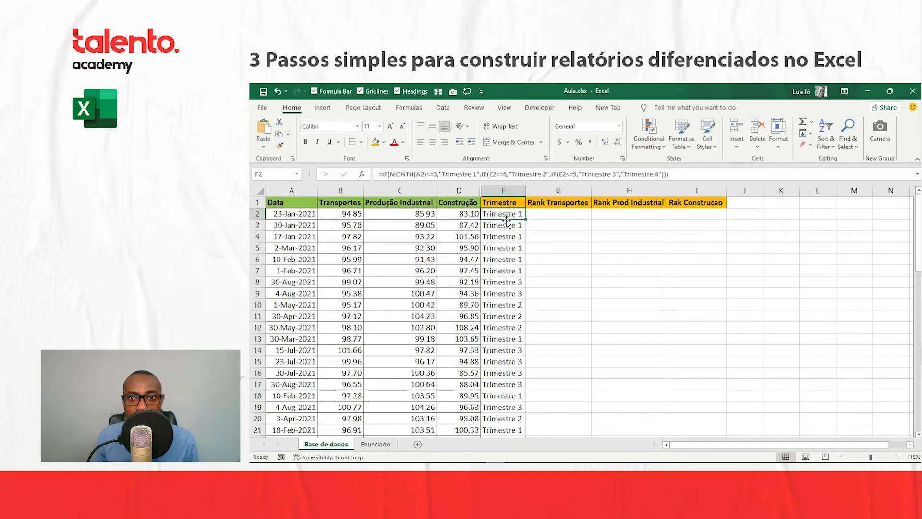
left_click(558, 214)
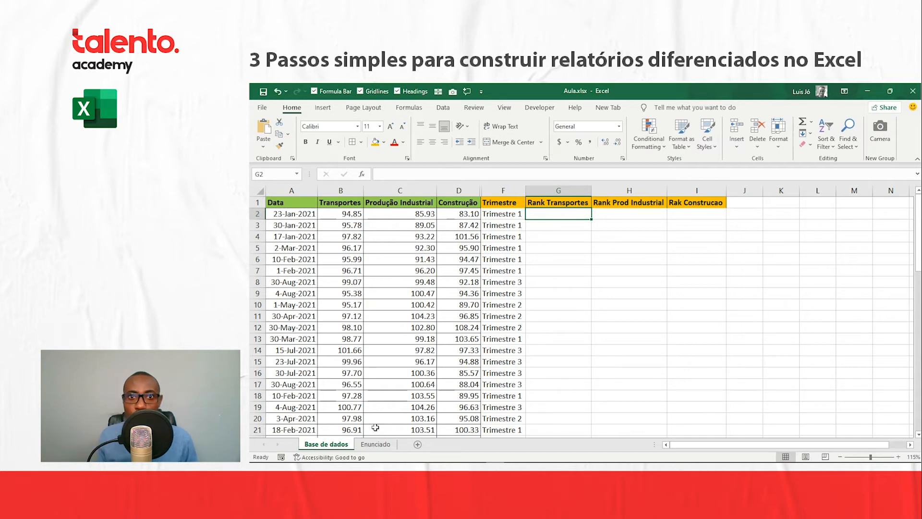
left_click(384, 445)
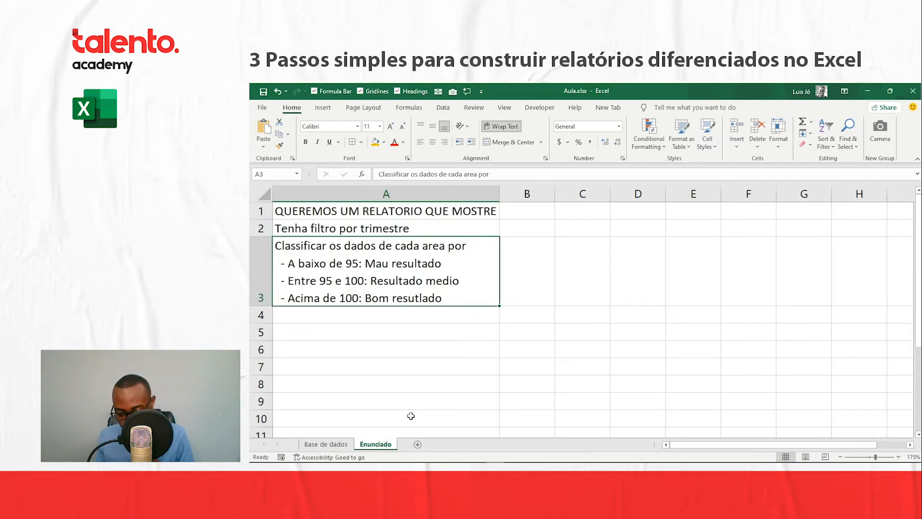
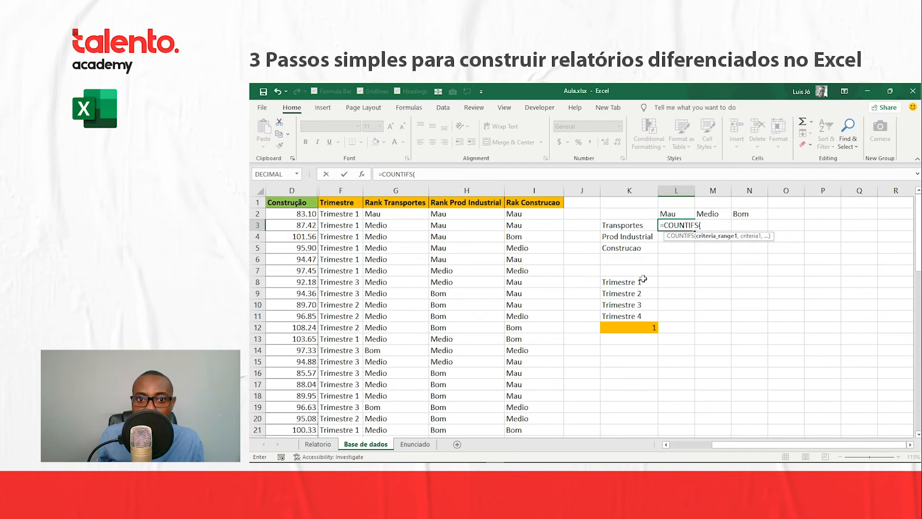
Step: Cancel the unfinished COUNTIFS formula in L3 and fill cell L12 with the same orange as K12
key("Escape")
left_click(651, 327)
left_click(662, 328)
left_click(638, 329)
left_click_drag(632, 282, 638, 307)
left_click(672, 328)
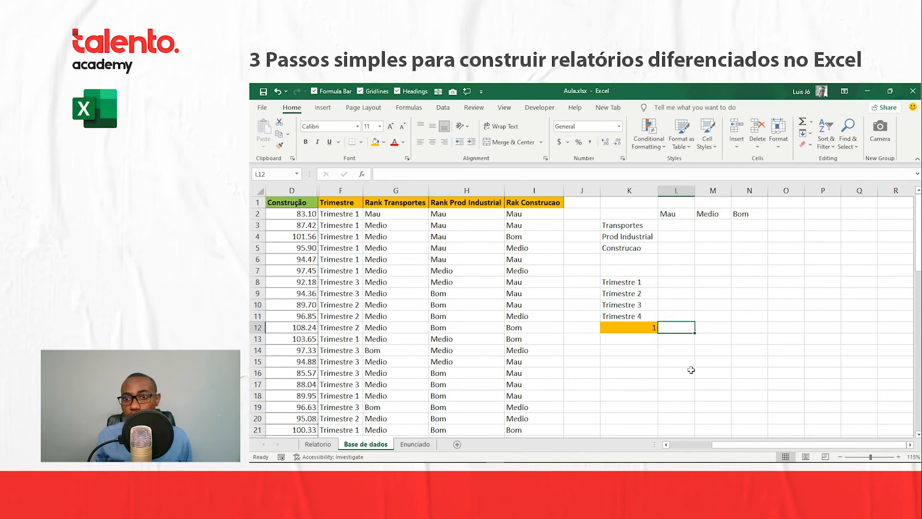
left_click(375, 141)
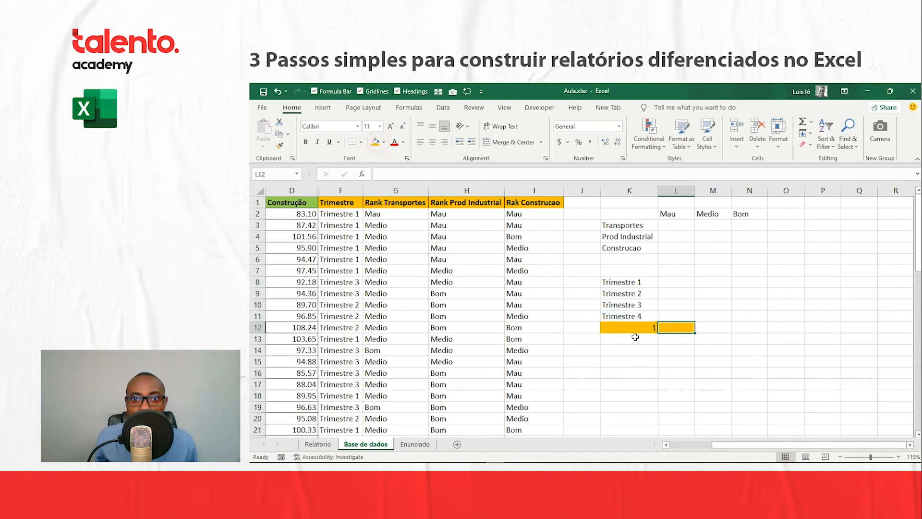
Step: Enter =INDEX(K8:K11,K12) in L12 to return the selected quarter's name, and autofit the width of column L
left_click(639, 329)
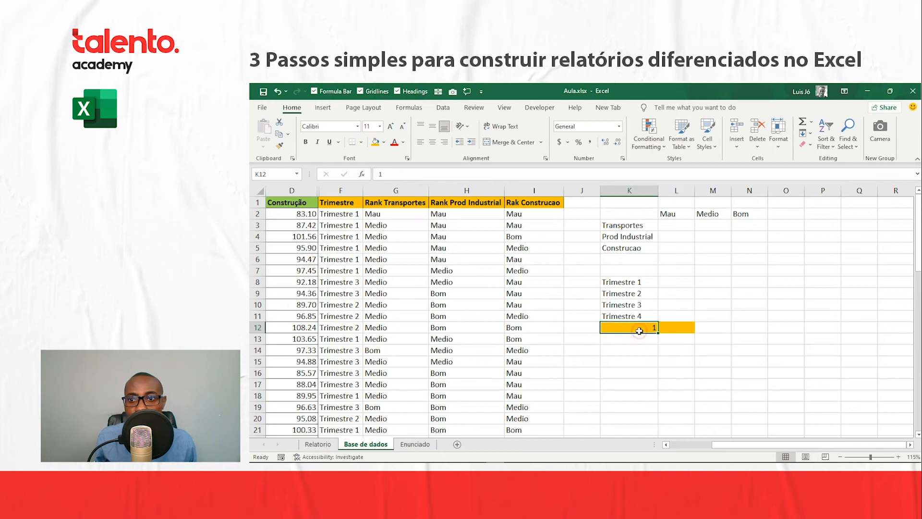
left_click(624, 283)
left_click(631, 293)
left_click(626, 317)
left_click(676, 331)
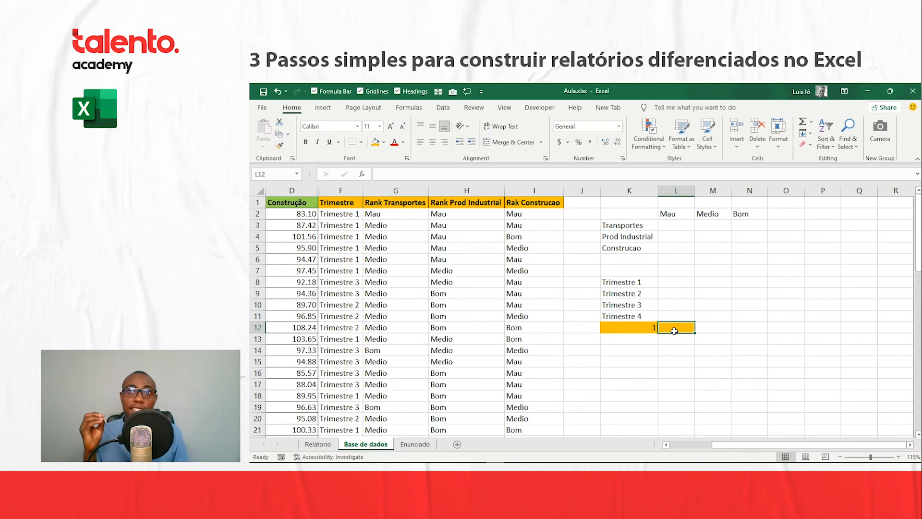
type("=")
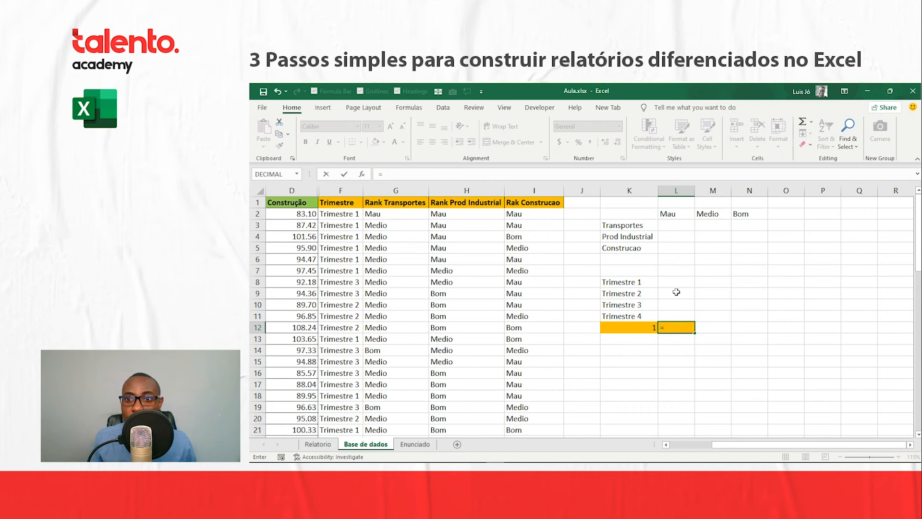
type("INDEX(")
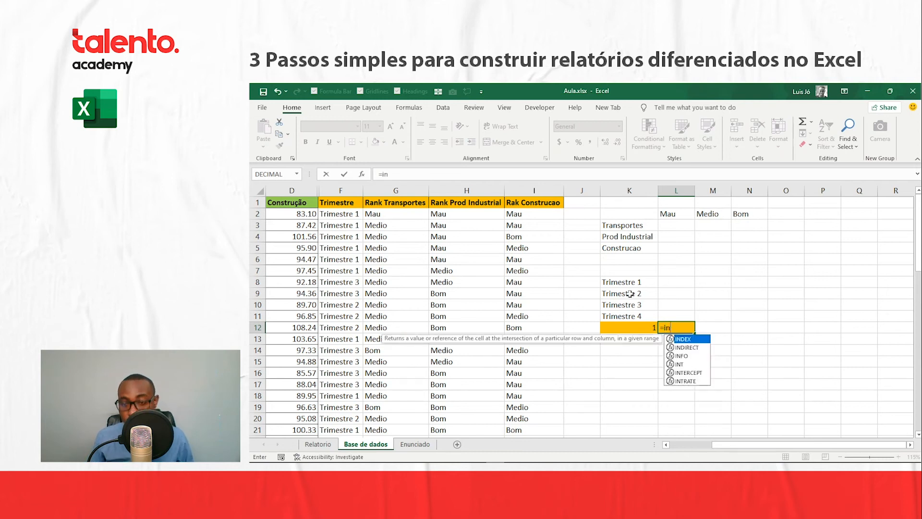
left_click_drag(644, 284, 638, 307)
type(",")
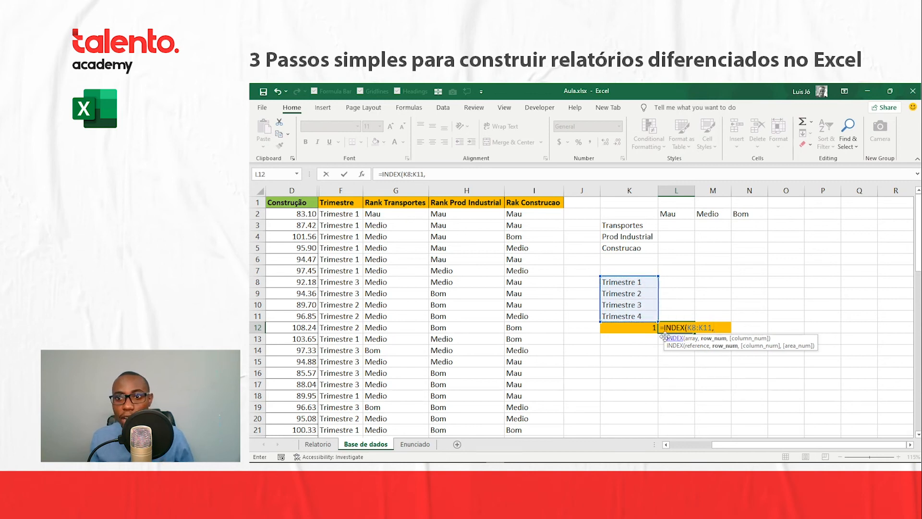
left_click(648, 327)
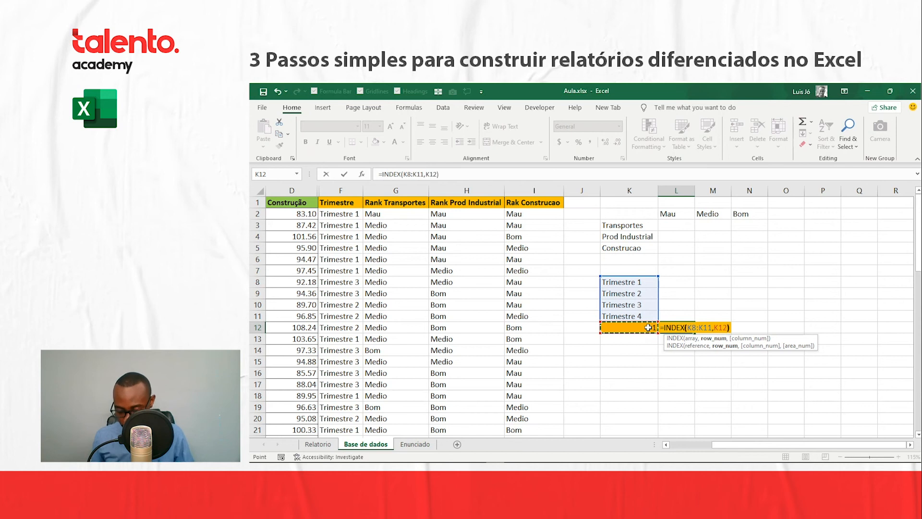
key("Return")
left_click(681, 330)
double_click(694, 188)
Step: Choose Trimestre 3 in the Relatorio sheet's quarter drop-down and check K12 and L12 on Base de dados
left_click(318, 444)
left_click(355, 227)
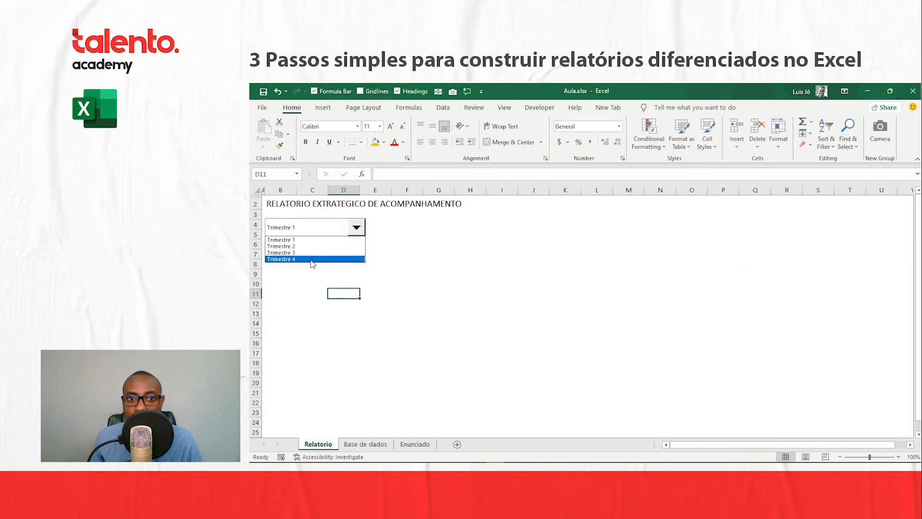
left_click(307, 254)
left_click(375, 422)
left_click(375, 444)
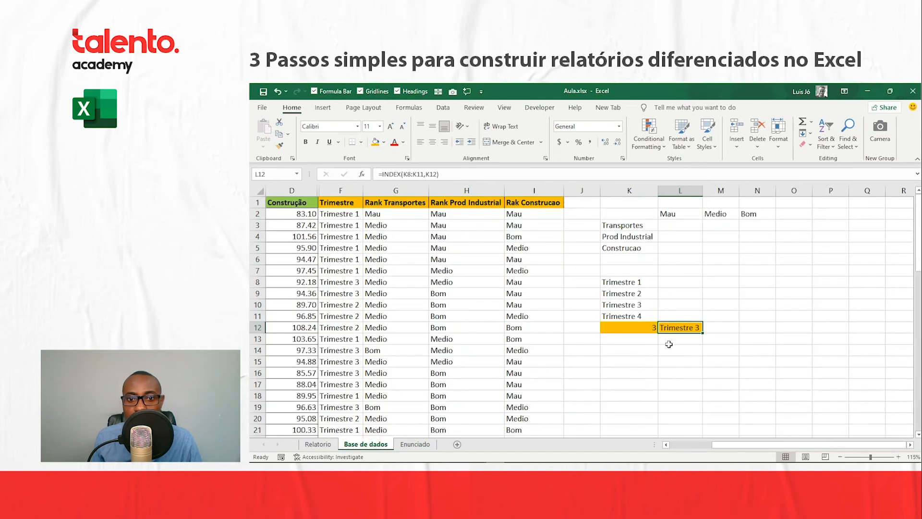
Step: Set the Relatorio sheet's quarter drop-down to Trimestre 2 and return to the Base de dados sheet
left_click(318, 443)
left_click(356, 228)
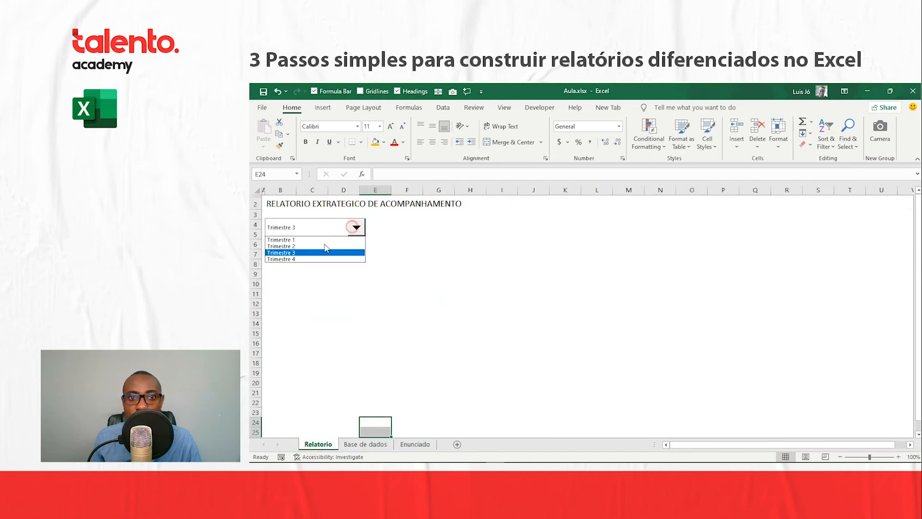
left_click(288, 246)
left_click(365, 444)
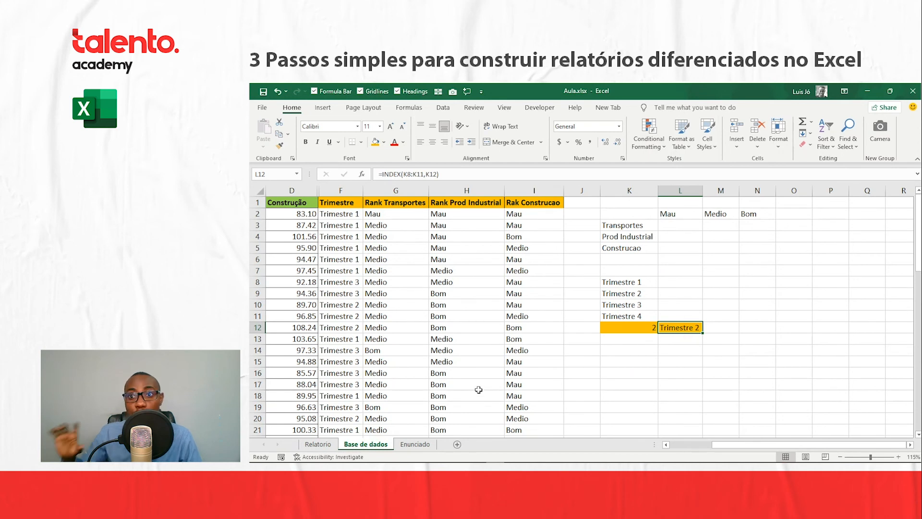
Step: Start a COUNTIFS formula in L3 with the Rank Transportes column G:G as the first range and L2 as its criterion
left_click(674, 224)
left_click_drag(724, 236, 759, 250)
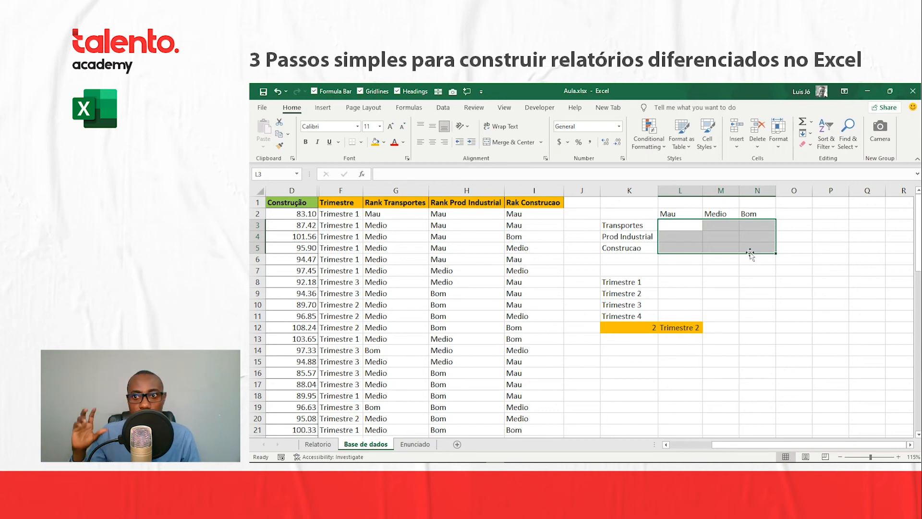
left_click(682, 229)
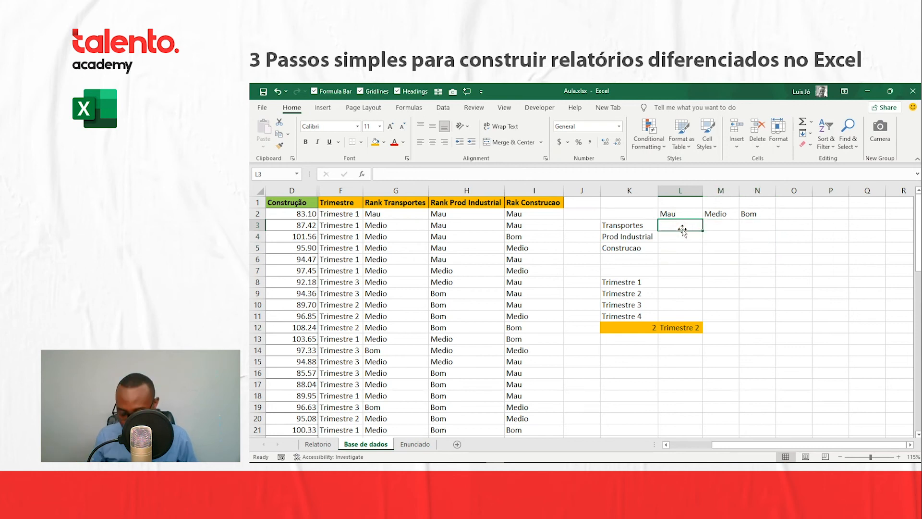
type("=cou")
key("Down")
key("Down")
key("Down")
key("Down")
key("Tab")
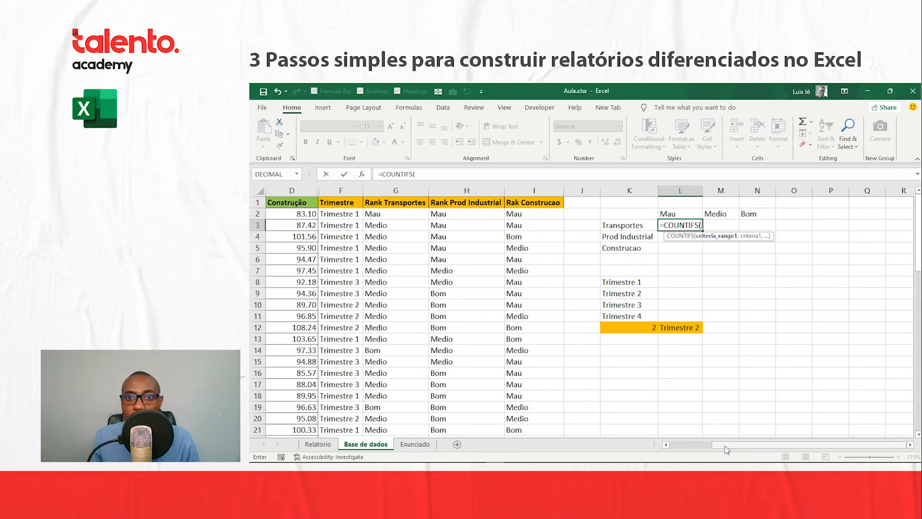
left_click(386, 214)
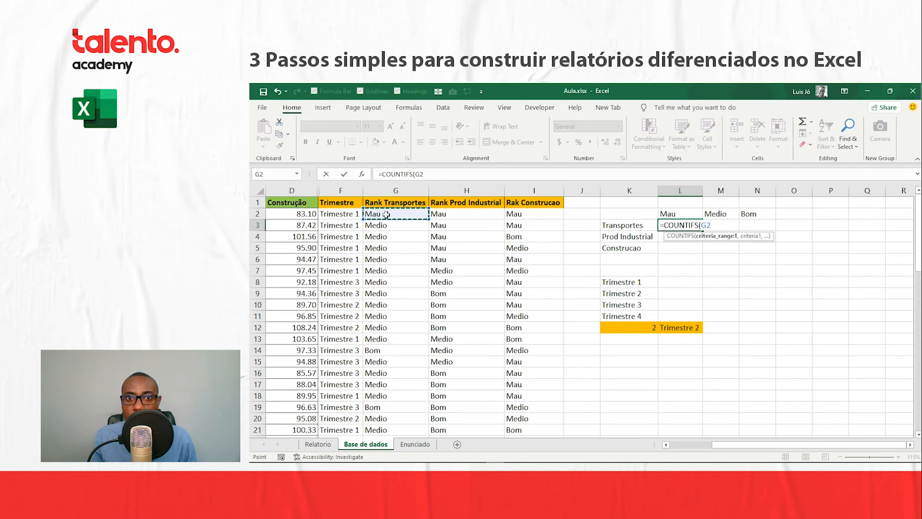
left_click(394, 191)
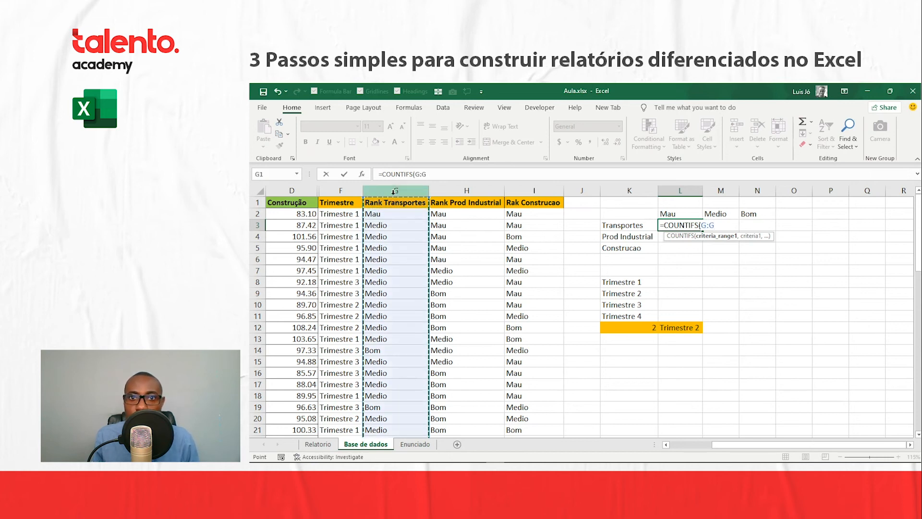
type(",")
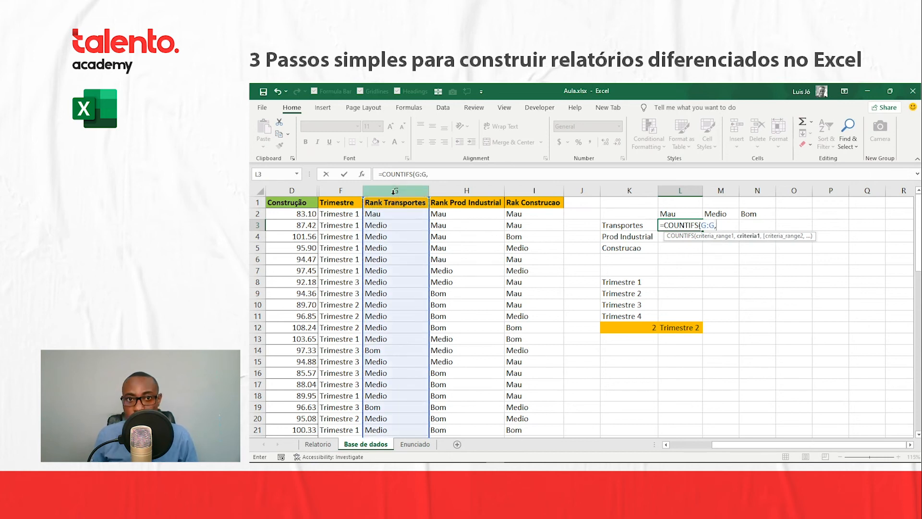
left_click(662, 214)
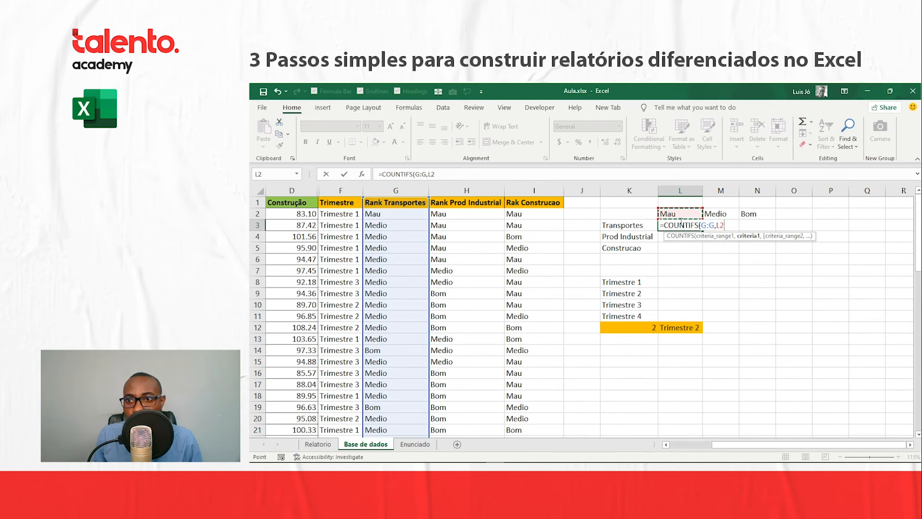
type(",")
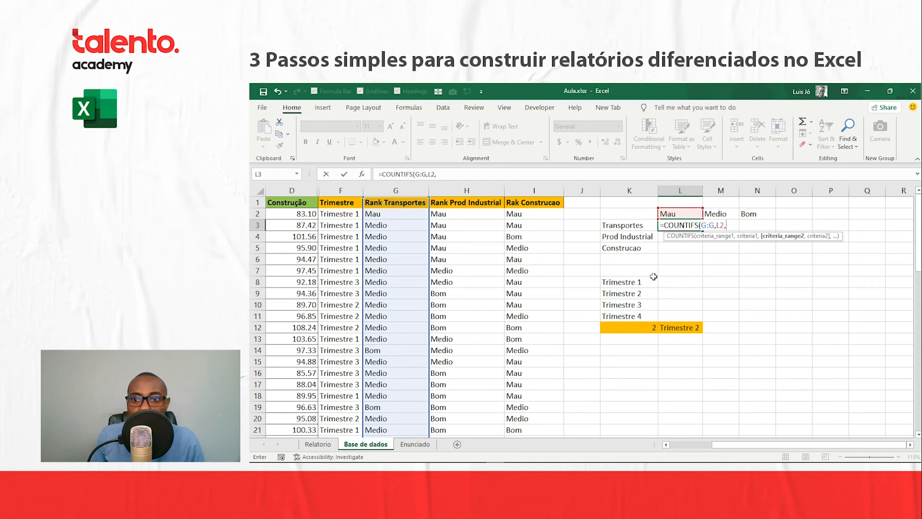
Step: Complete the L3 formula with the Trimestre column F:F as second range and L12 as its criterion, and reselect L3
left_click(342, 191)
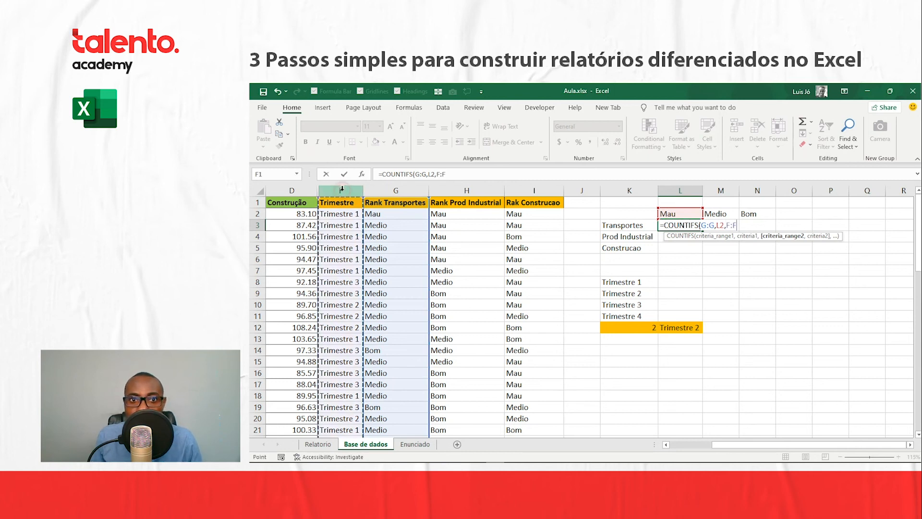
type(",")
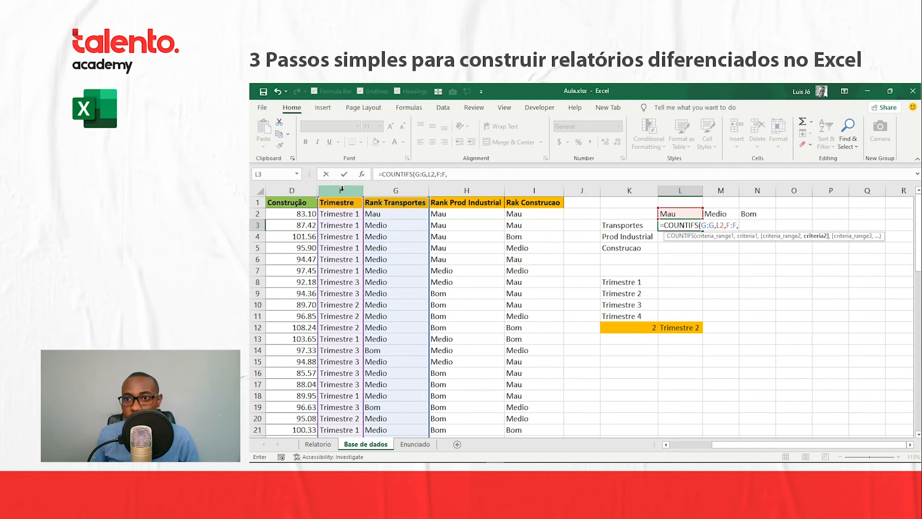
left_click(678, 326)
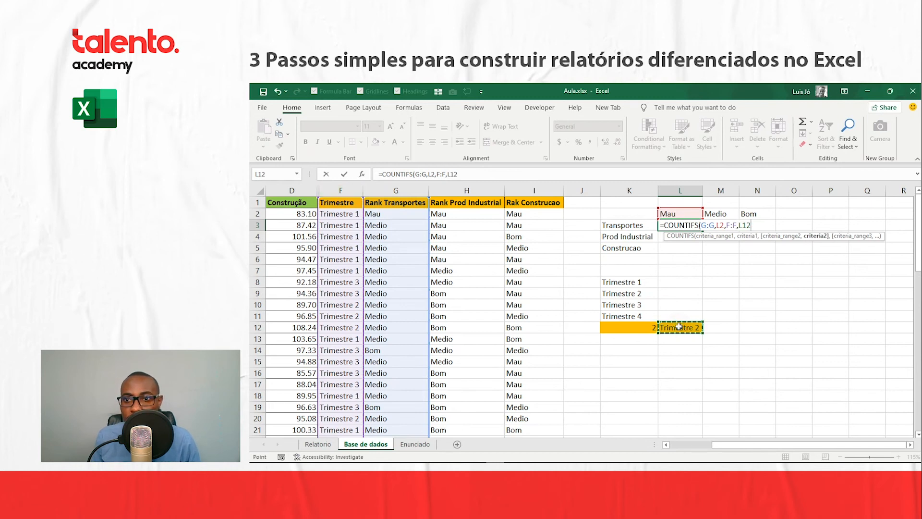
type(")")
key("Return")
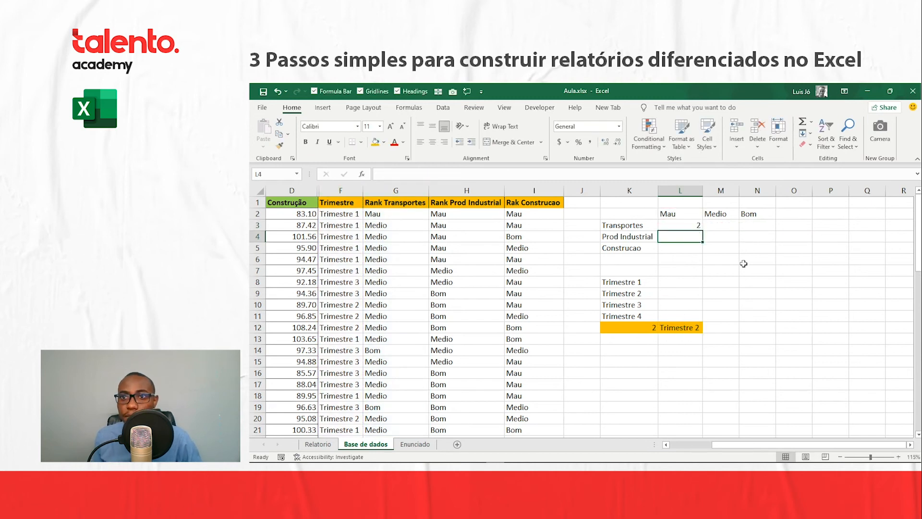
key("Left")
key("Up")
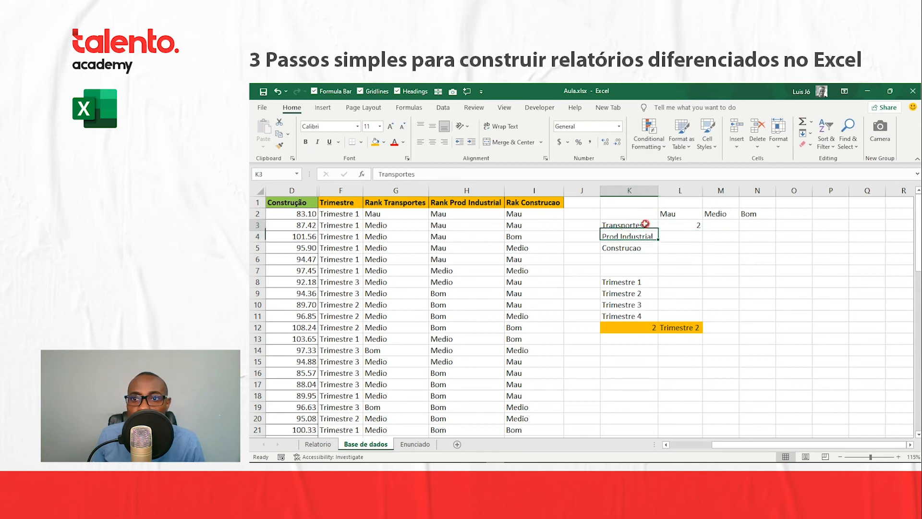
left_click(686, 226)
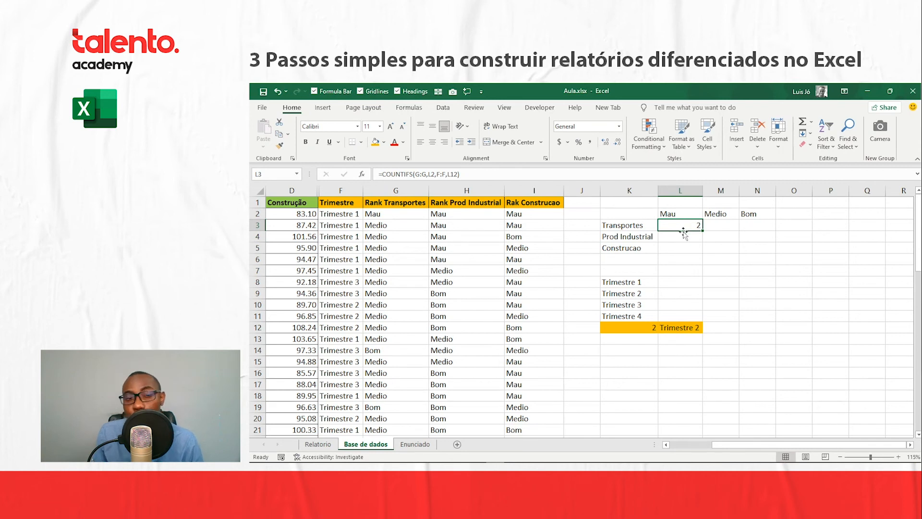
Step: Set the Relatorio sheet's quarter drop-down to Trimestre 1 and check L3 and L12 on Base de dados
left_click(644, 226)
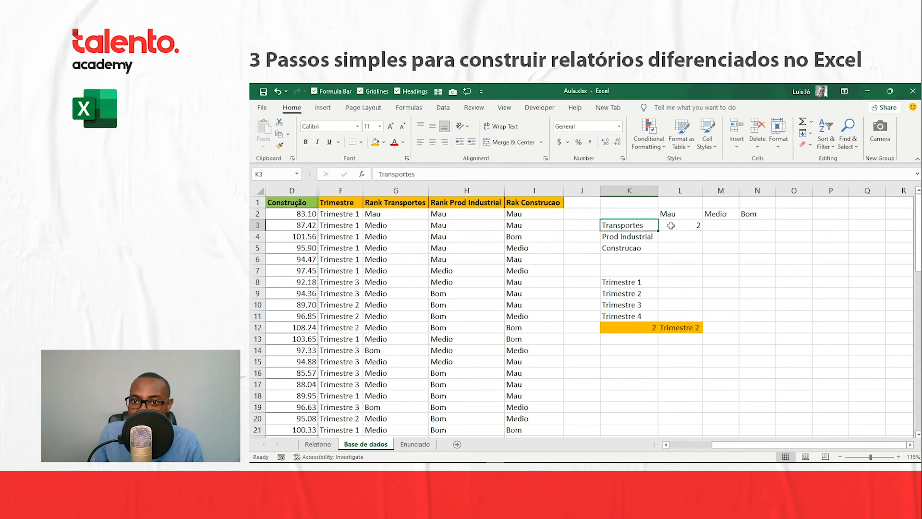
left_click(670, 226)
left_click(674, 325)
left_click(679, 224)
left_click(696, 326)
left_click(319, 444)
left_click(356, 227)
left_click(383, 419)
left_click(366, 444)
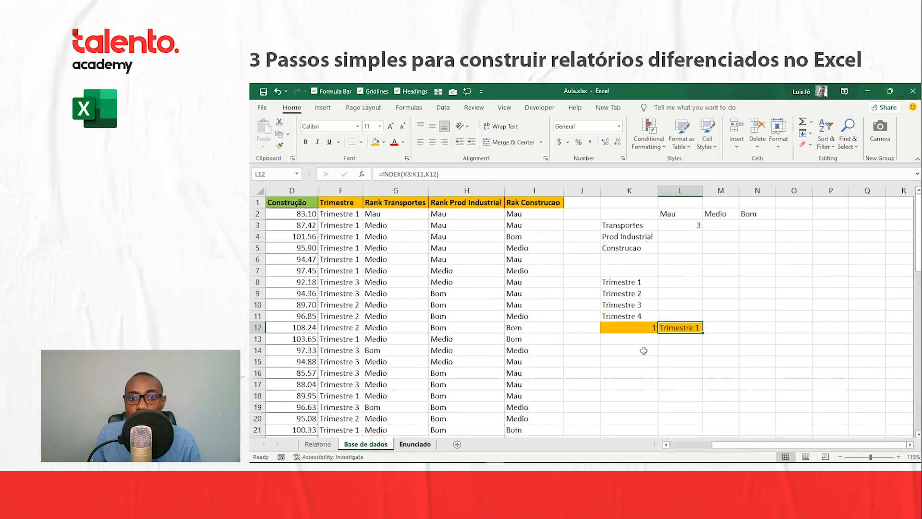
left_click(697, 227)
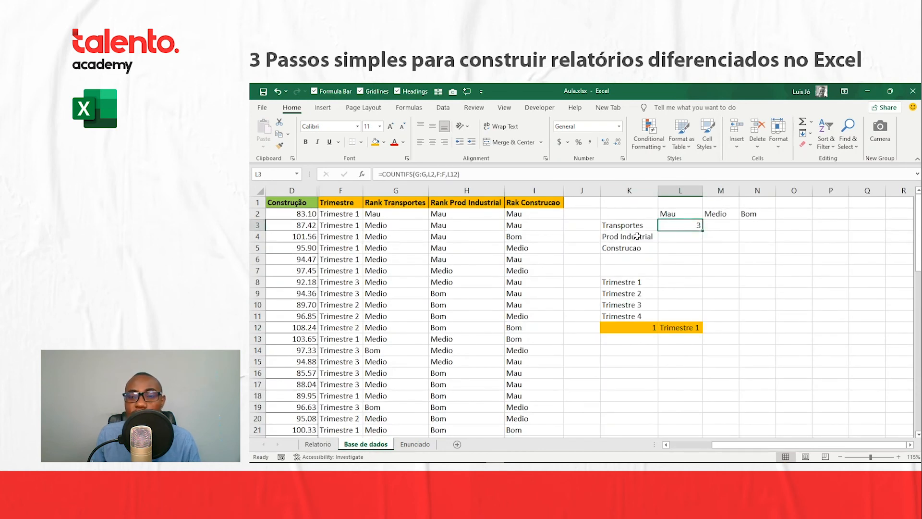
Step: Switch the Relatorio sheet's quarter drop-down to Trimestre 4 and check L12 on Base de dados
left_click(318, 444)
left_click(356, 227)
left_click(317, 264)
left_click(366, 444)
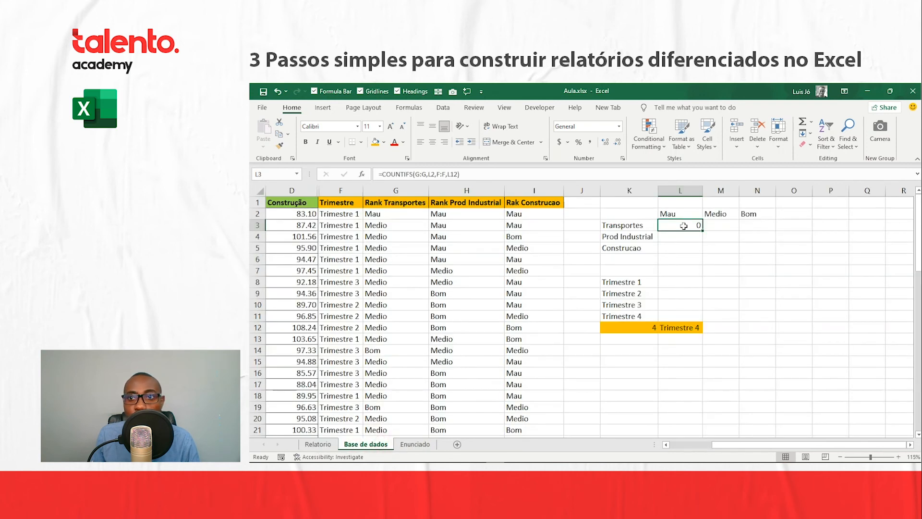
left_click(686, 326)
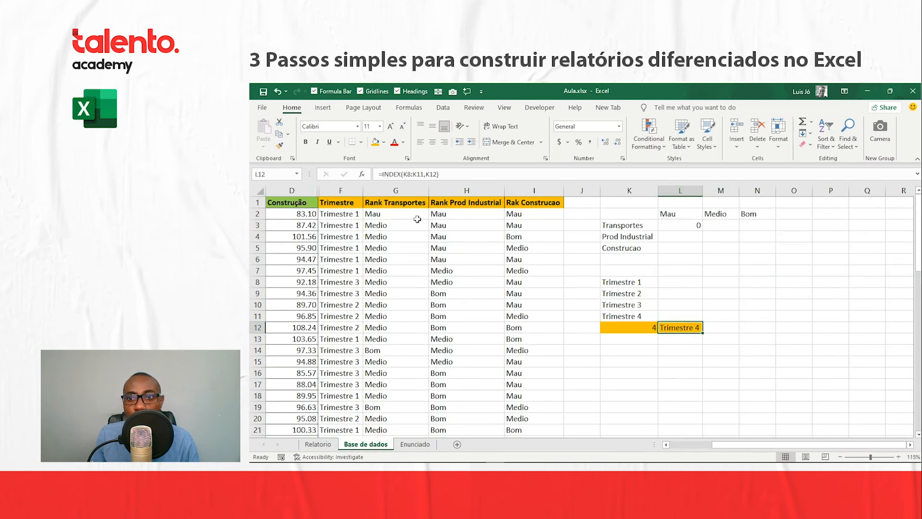
Step: Choose Trimestre 3 in the Relatorio sheet's quarter drop-down and check the Transportes count on Base de dados
left_click(318, 444)
left_click(351, 231)
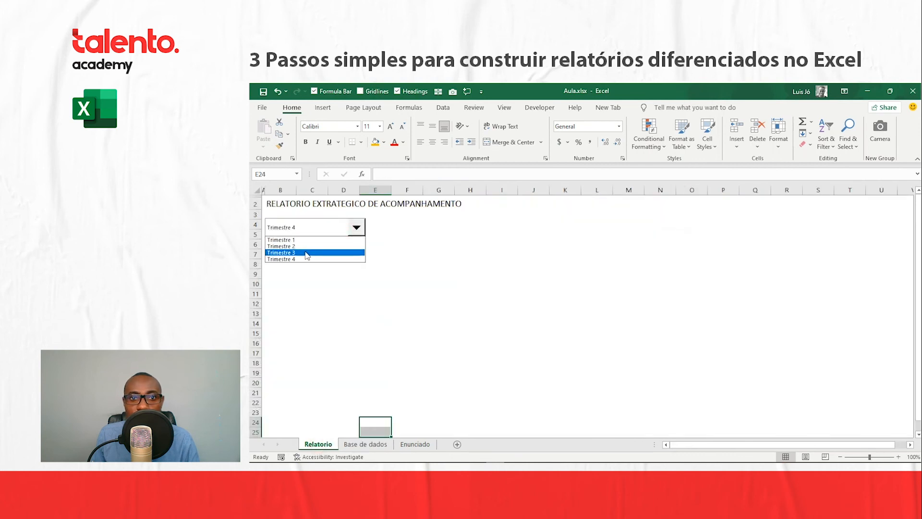
left_click(303, 254)
left_click(369, 444)
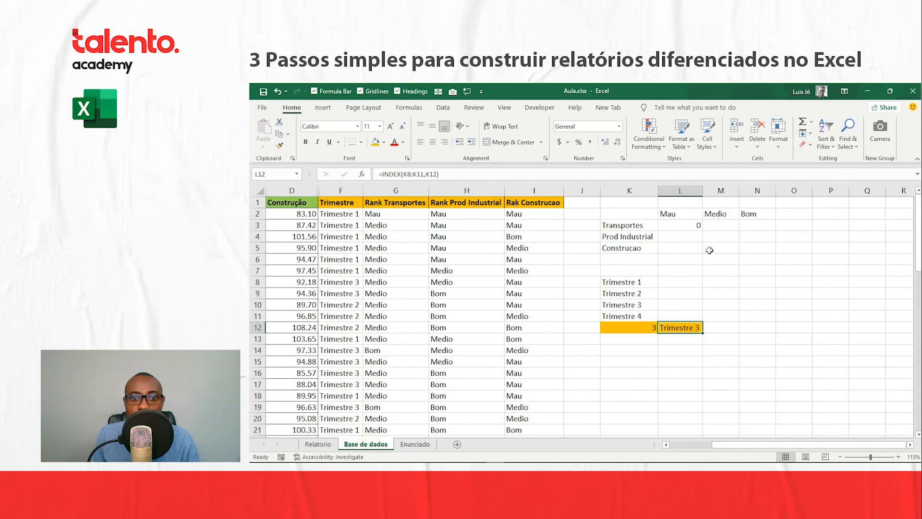
Step: Set the Relatorio sheet's quarter drop-down back to Trimestre 2 and return to Base de dados
left_click(356, 227)
left_click(306, 246)
left_click(366, 444)
Step: Try filling the L3 formula down to L4 and moving its quarter criterion from L13 to L12
left_click(694, 224)
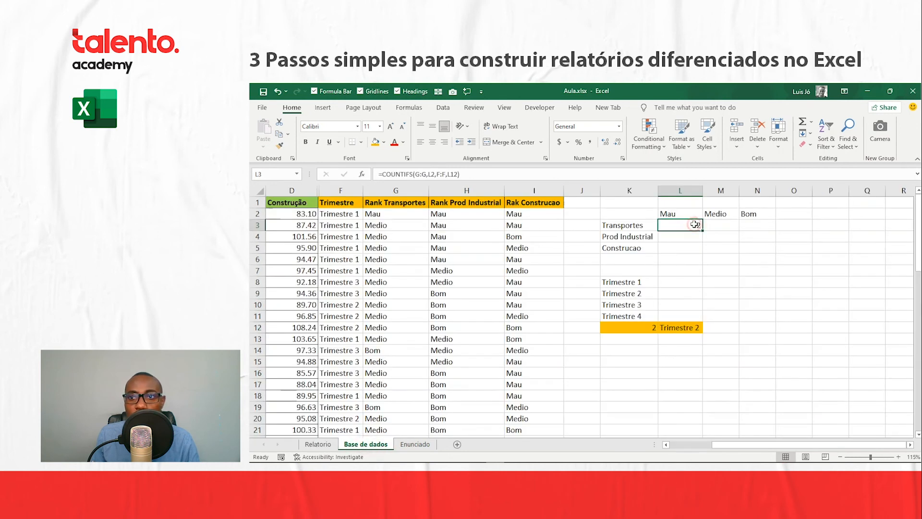
left_click_drag(703, 230, 703, 247)
left_click(690, 235)
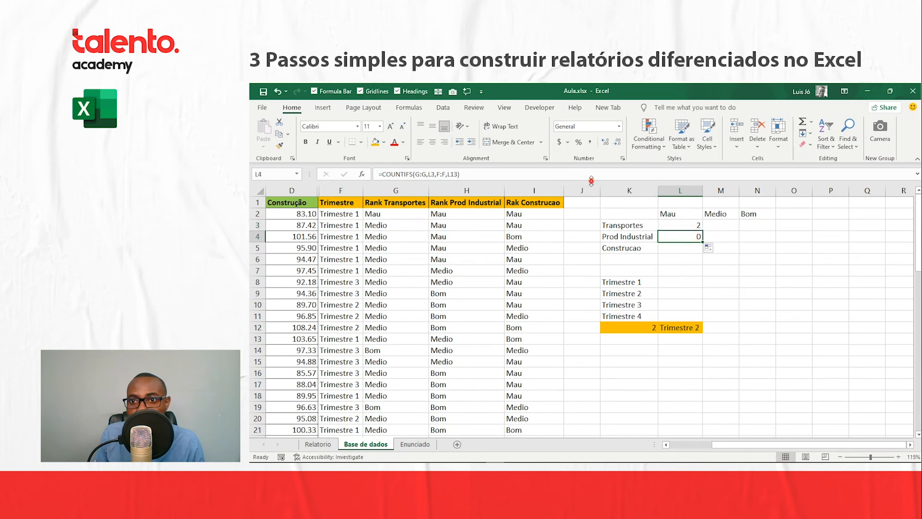
left_click(558, 174)
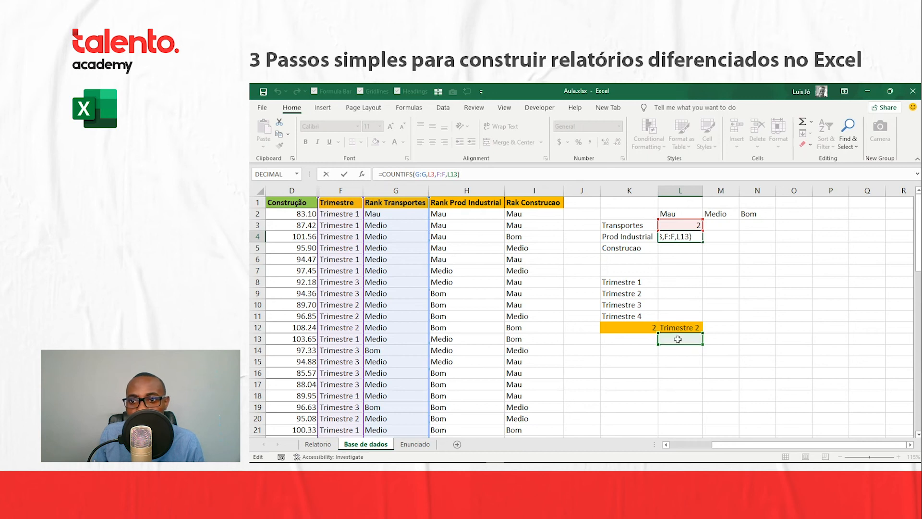
left_click_drag(678, 334, 678, 327)
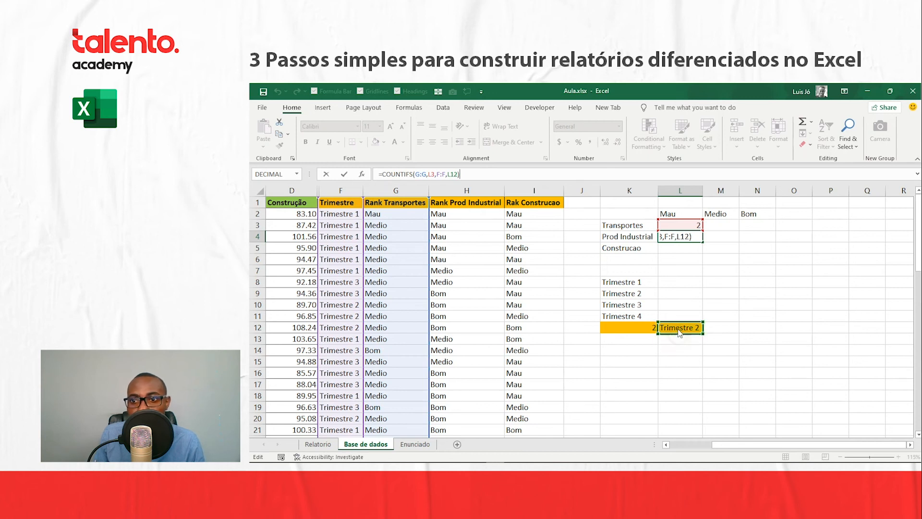
key("Escape")
Step: Make both criteria in the L3 COUNTIFS formula absolute, as $L$12 and $L$2
left_click(686, 225)
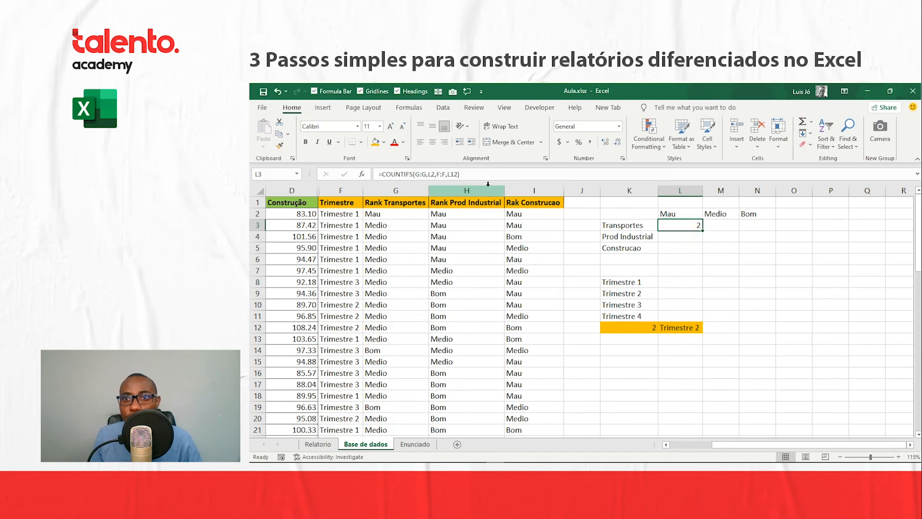
left_click(457, 175)
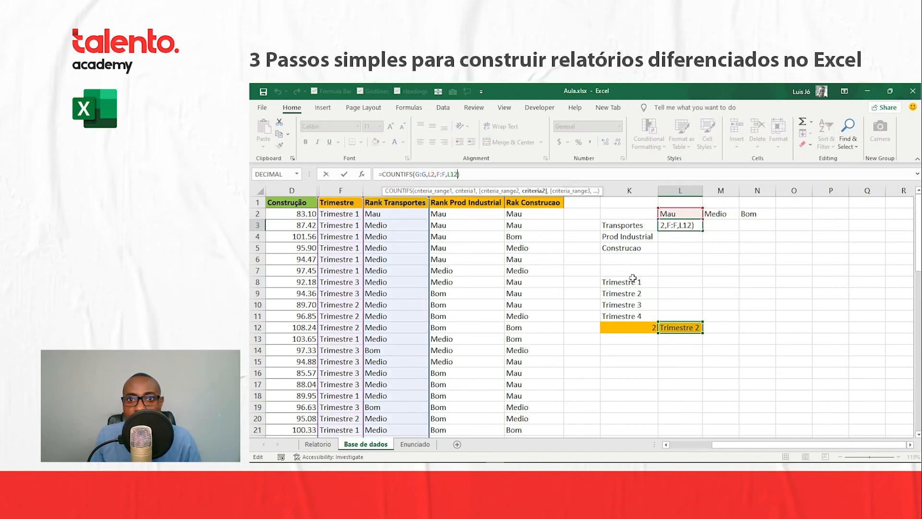
left_click(457, 174)
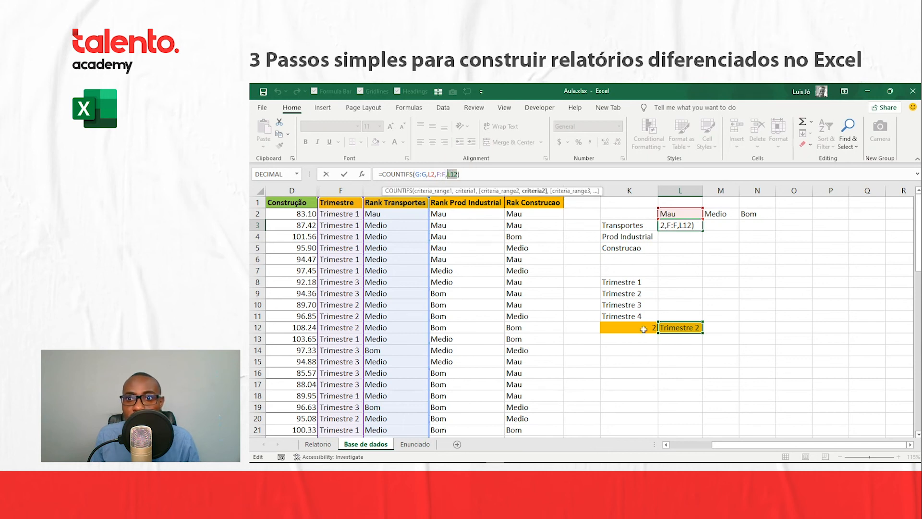
left_click(460, 172)
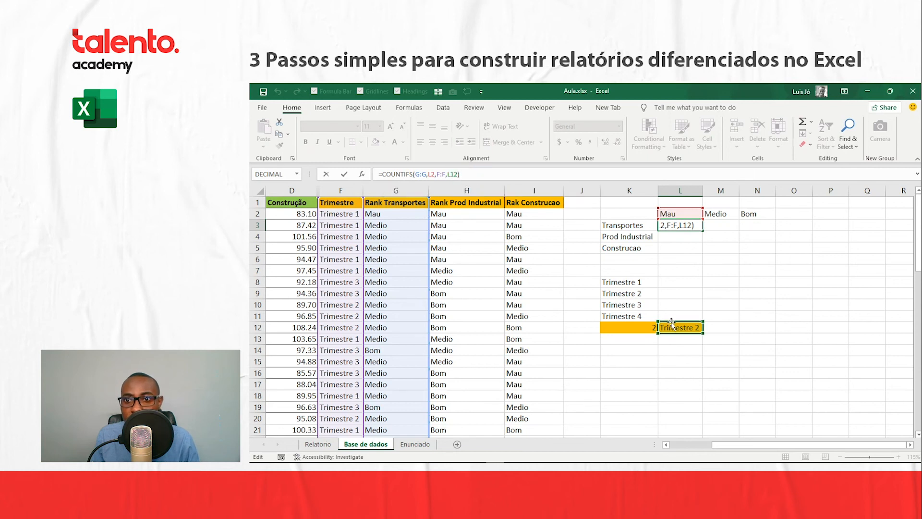
left_click(450, 174)
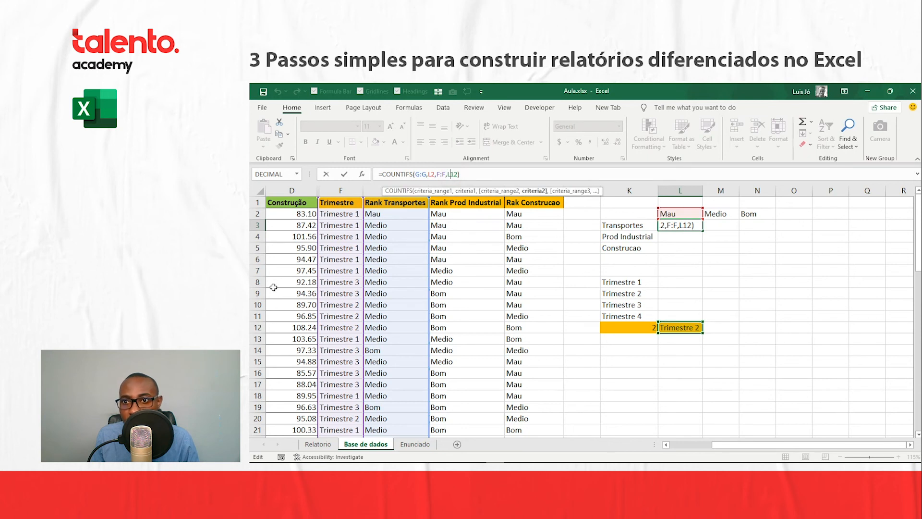
key("F4")
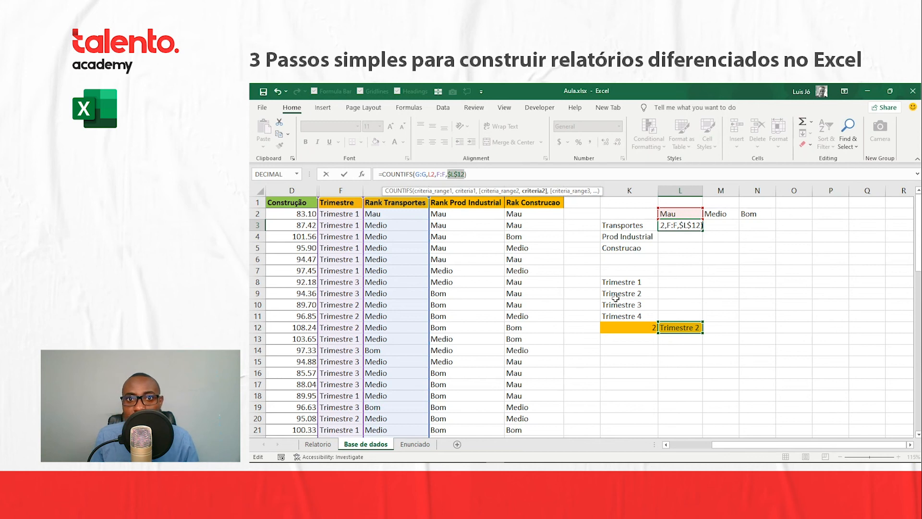
left_click(443, 174)
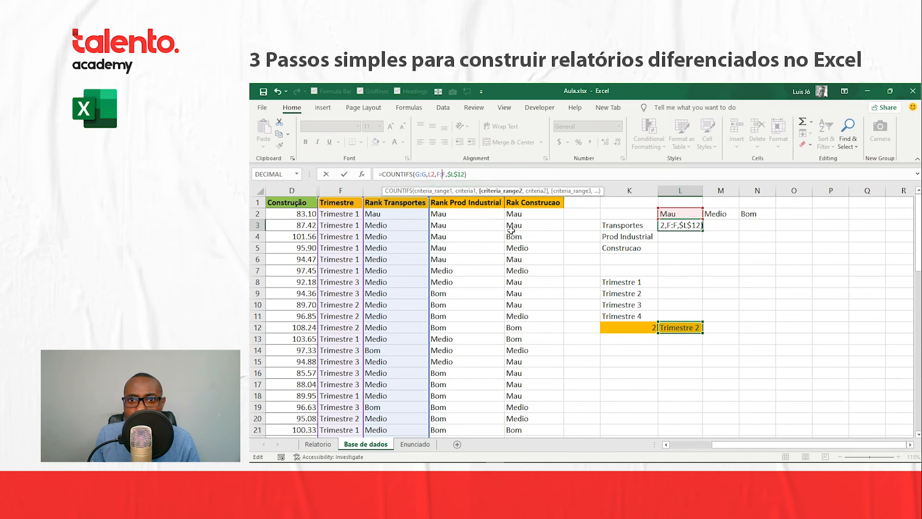
left_click(432, 173)
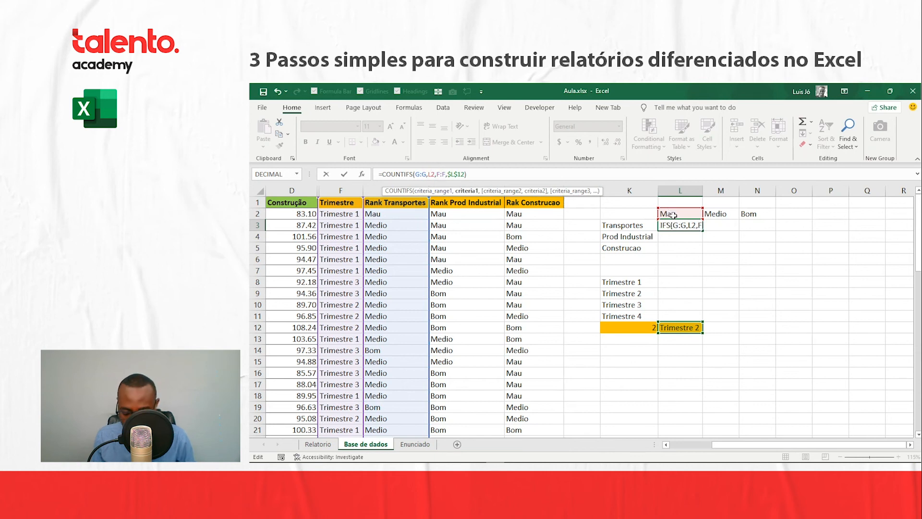
key("F4")
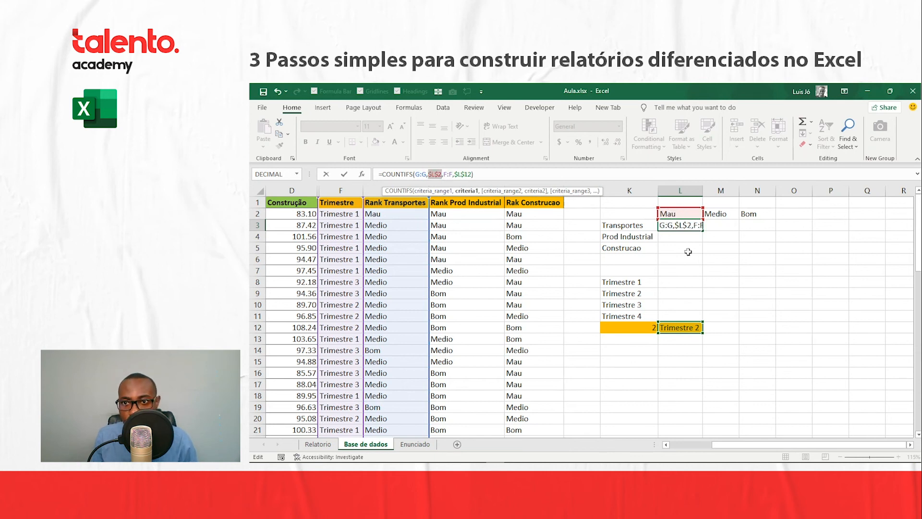
key("Return")
Step: Fill the L3 formula down to L4 and change its first range to the Rank Prod Industrial column H:H
left_click(694, 226)
left_click_drag(702, 231, 690, 241)
left_click(690, 240)
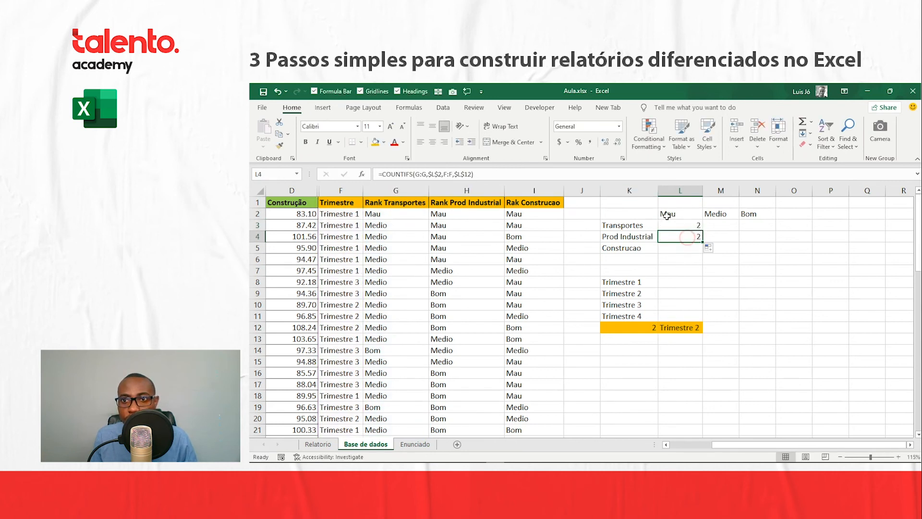
left_click(635, 175)
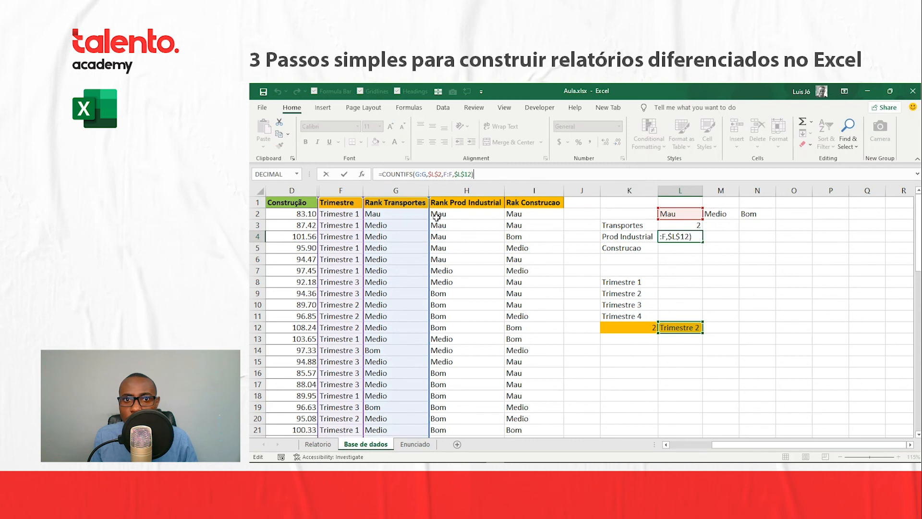
left_click_drag(429, 210, 485, 223)
key("Return")
Step: Fill the L4 formula down to L5 and change its first range to the Rak Construcao column I:I
left_click(686, 236)
left_click_drag(703, 241, 704, 252)
key("F2")
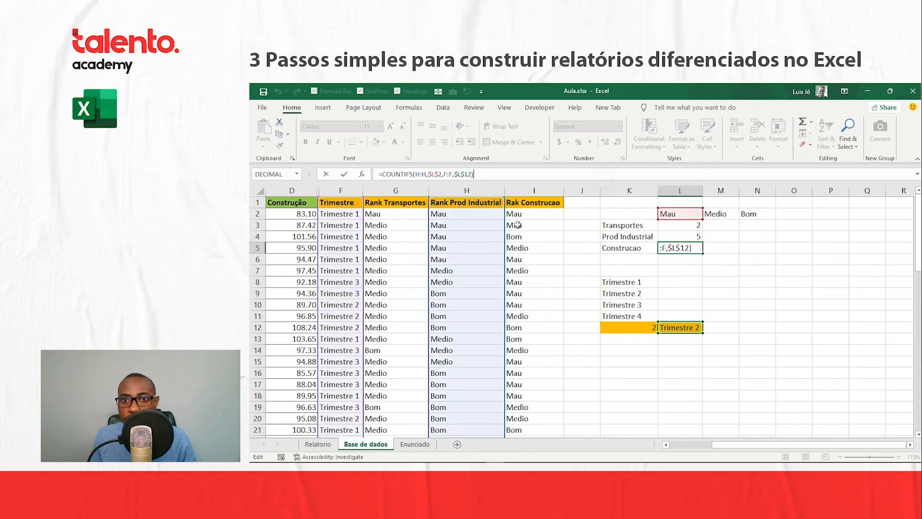
left_click_drag(501, 224, 530, 224)
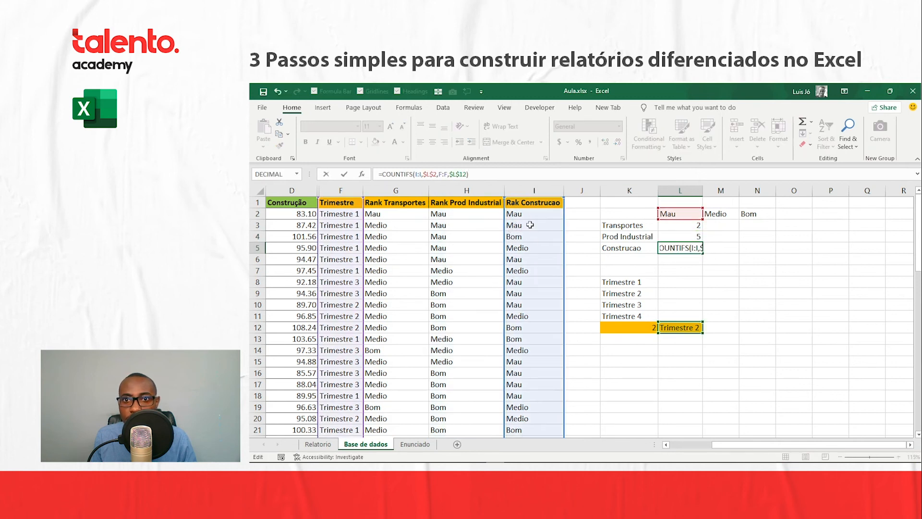
key("Return")
Step: Copy the L3 formula into M3 and inspect the references it uses
left_click(679, 227)
key("ctrl+c")
left_click(720, 225)
key("ctrl+v")
key("F2")
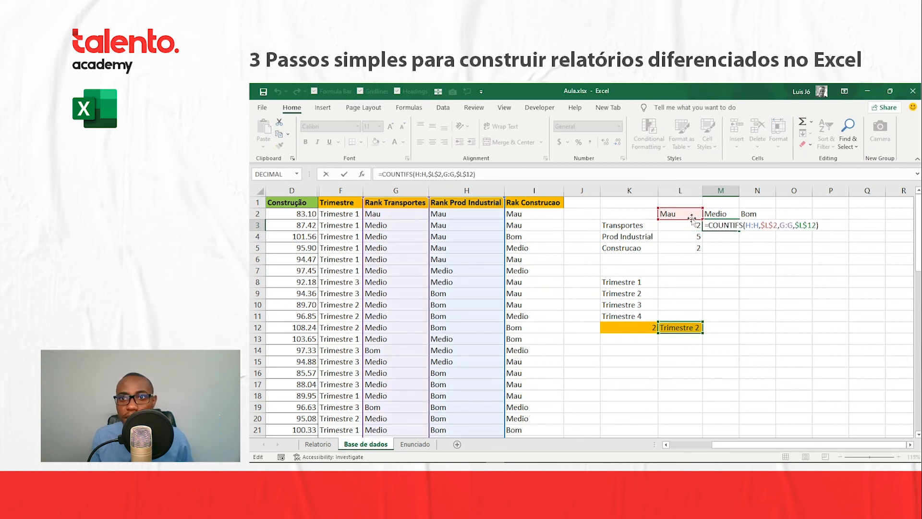
key("Escape")
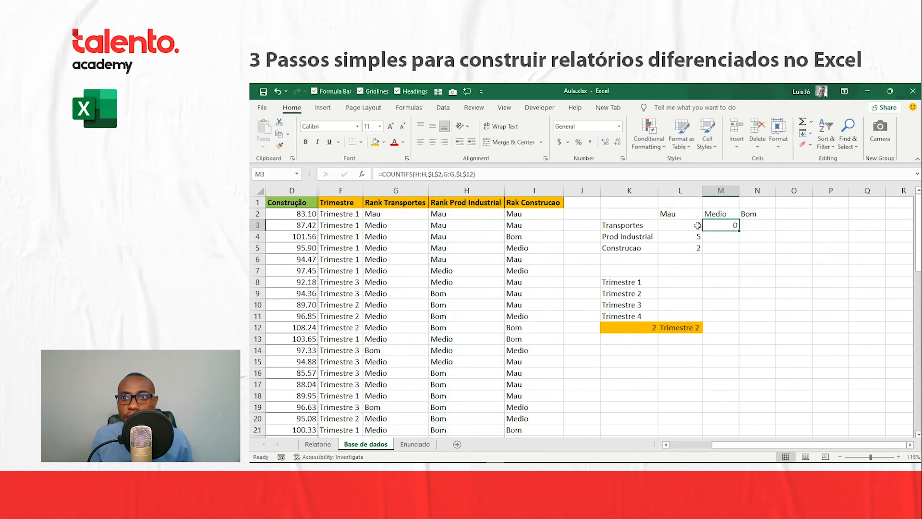
Step: Change the first criterion in the L3 formula to the mixed reference L$2
left_click(696, 226)
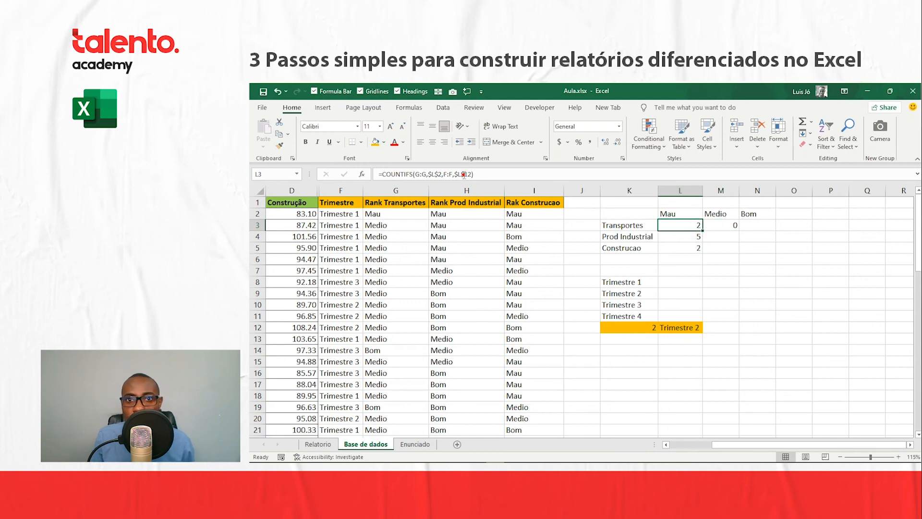
left_click(481, 176)
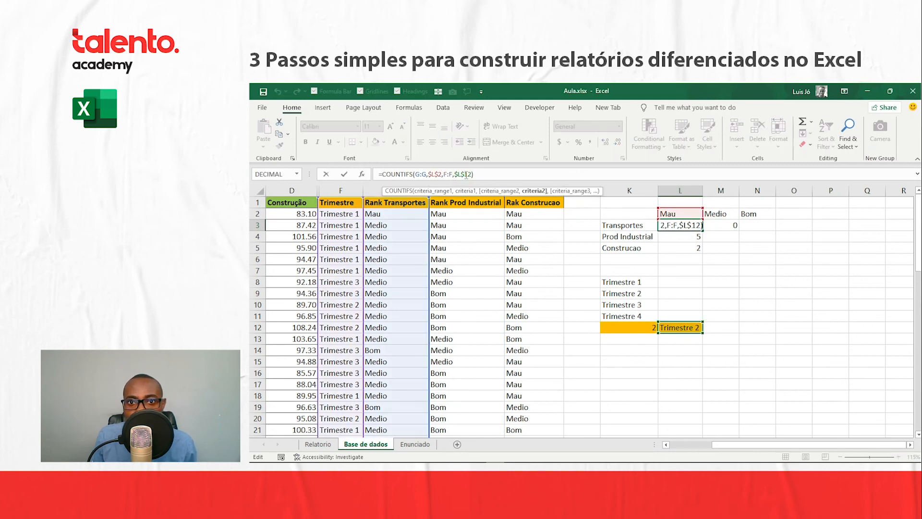
left_click(431, 174)
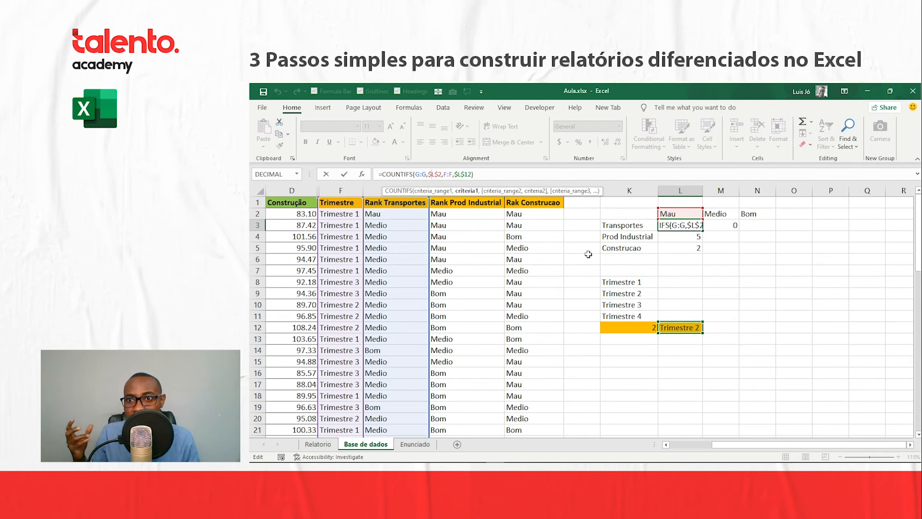
key("BackSpace")
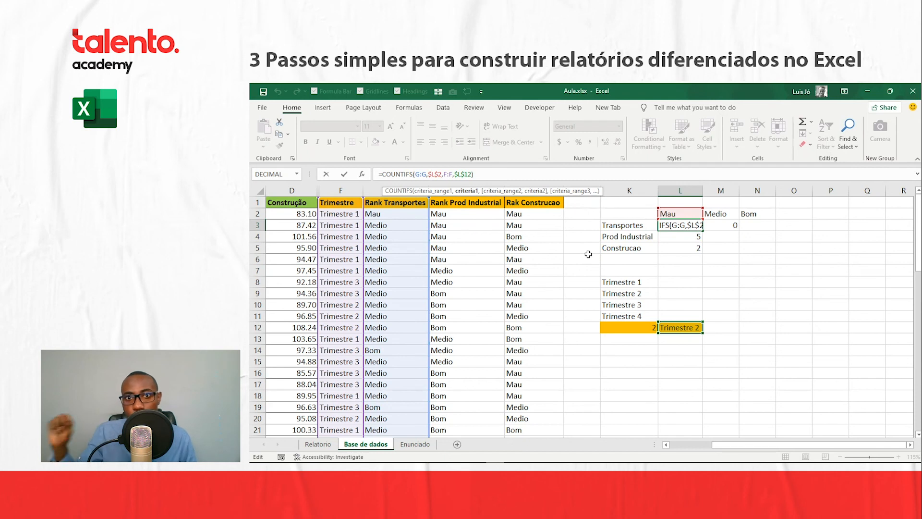
key("Return")
Step: Copy the revised L3 formula into M3 for Medio and check its shifted references
left_click(696, 226)
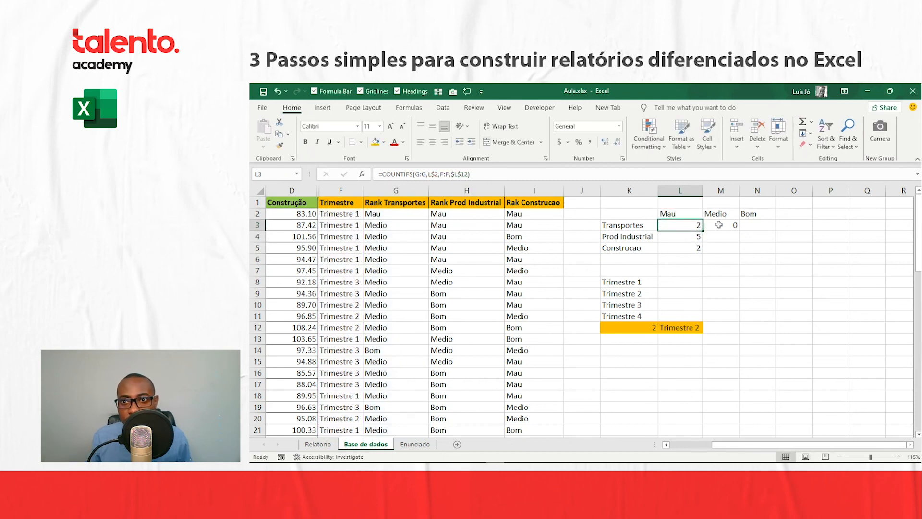
key("ctrl+c")
left_click(718, 224)
key("ctrl+v")
left_click(690, 177)
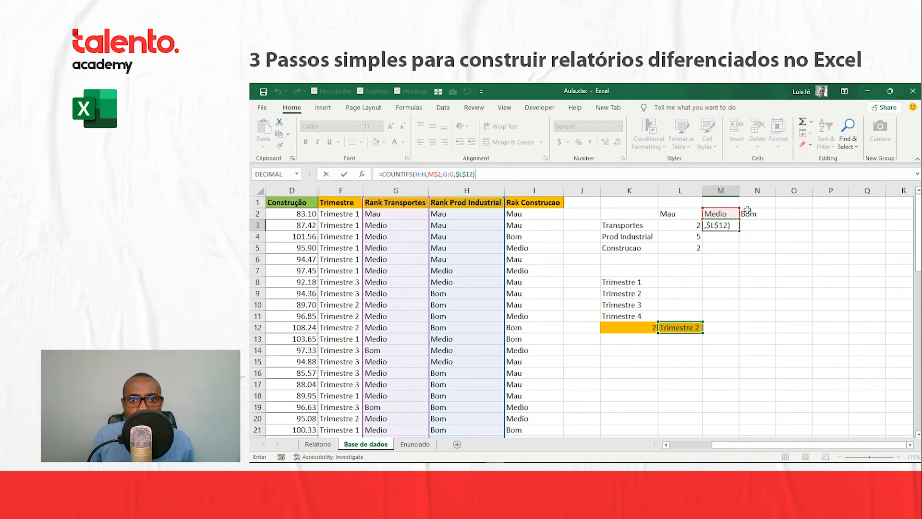
key("ctrl+Return")
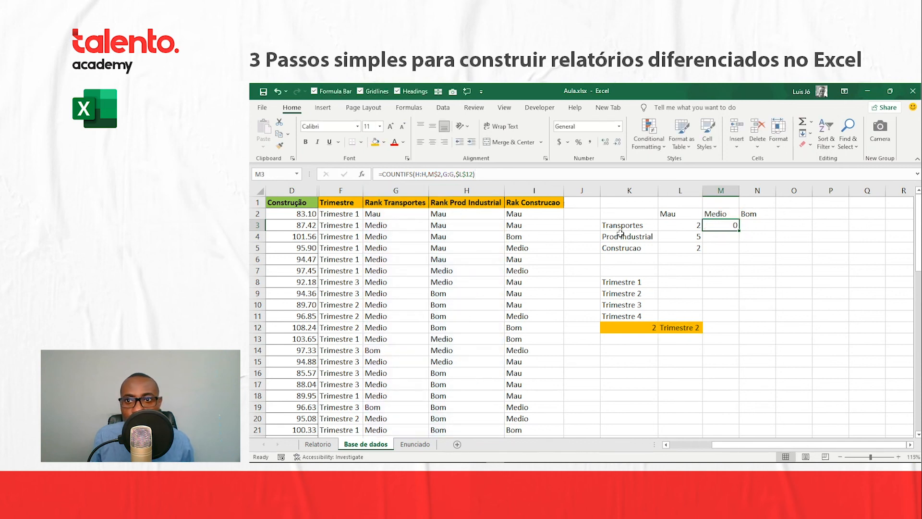
Step: Make both criteria ranges in the L3 COUNTIFS formula absolute, as $G:$G and $F:$F
left_click(672, 229)
left_click(432, 174)
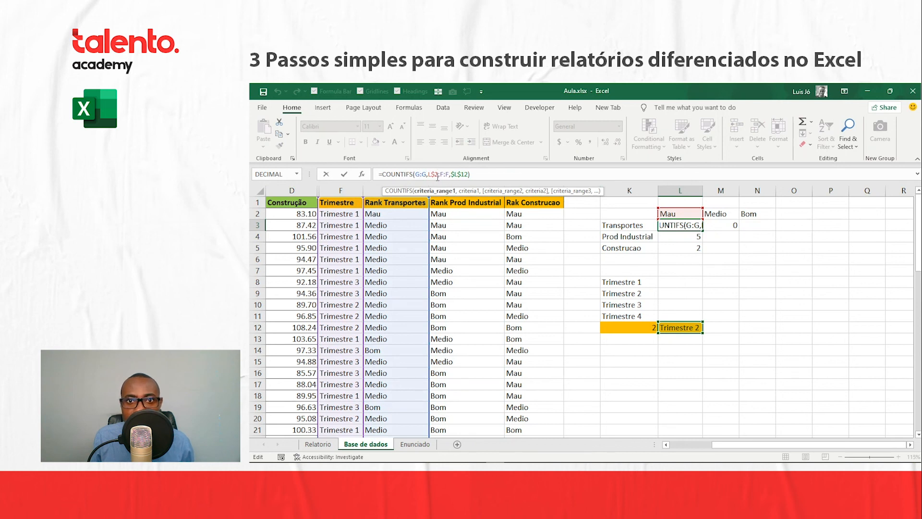
key("F4")
left_click(451, 174)
key("F4")
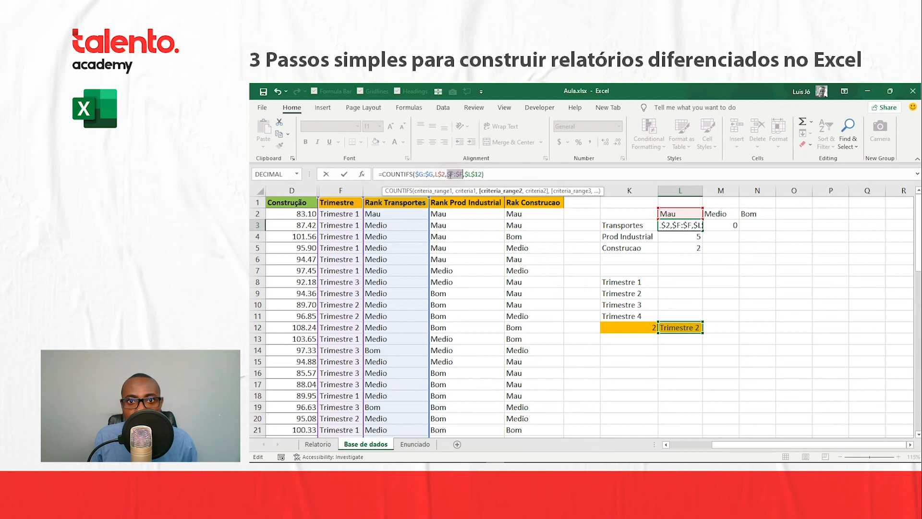
key("Return")
Step: Copy the L3 formula into M3 and N3 and check the references in the copies
left_click(679, 225)
key("ctrl+c")
left_click(727, 226)
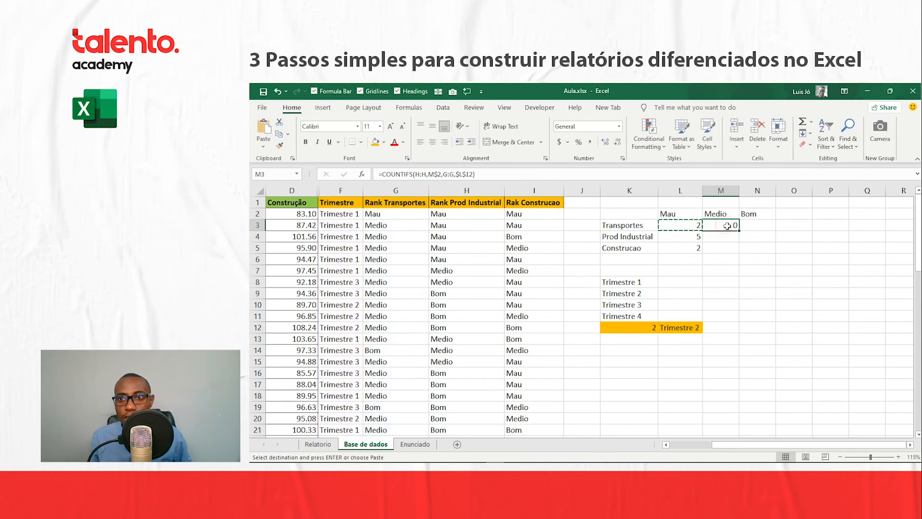
double_click(727, 225)
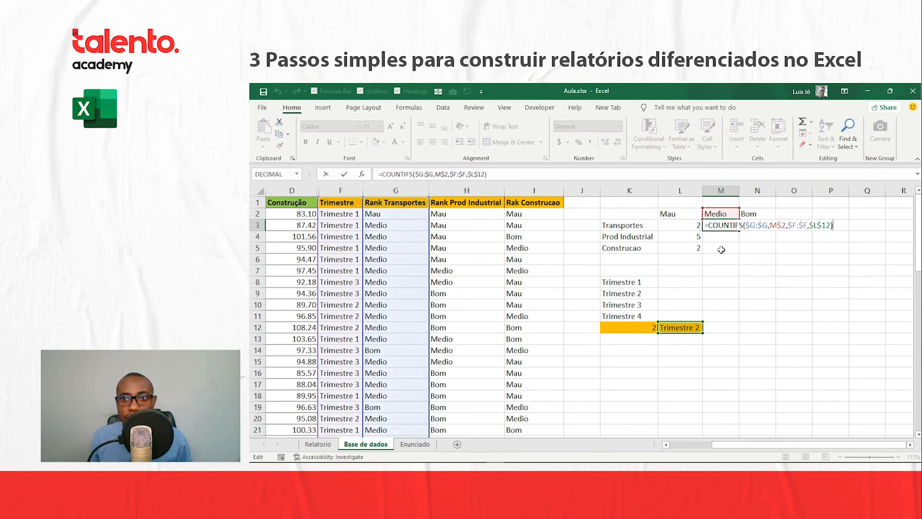
key("Return")
left_click(728, 224)
key("ctrl+c")
key("ctrl+v")
left_click(750, 226)
key("ctrl+v")
double_click(750, 225)
Step: Copy the L3 formula into L4 and change its first range to the Rank Prod Industrial column $H:$H
left_click(691, 225)
key("ctrl+c")
left_click(694, 235)
key("ctrl+v")
double_click(694, 234)
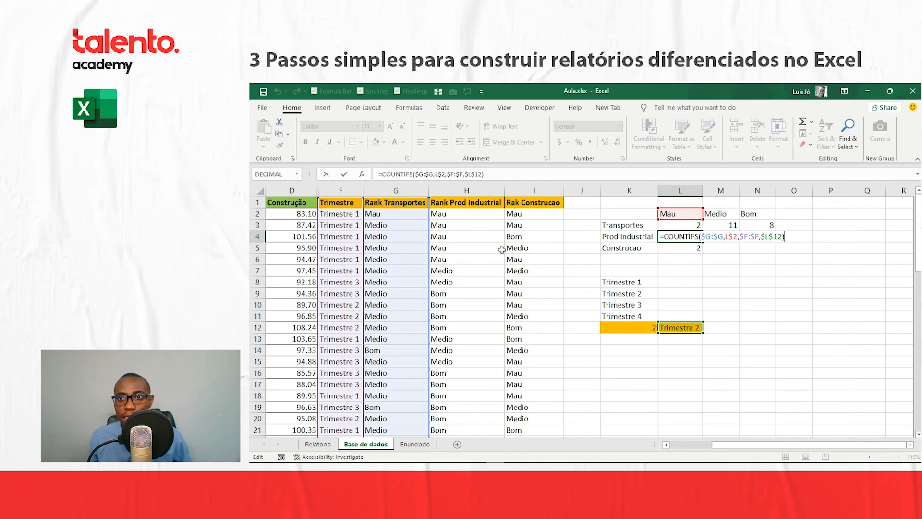
left_click_drag(428, 215, 452, 219)
key("Return")
Step: Copy the L4 formula into L5 and change its first range to the Rak Construcao column $I:$I
left_click(697, 237)
key("ctrl+c")
left_click(695, 248)
key("ctrl+v")
key("F2")
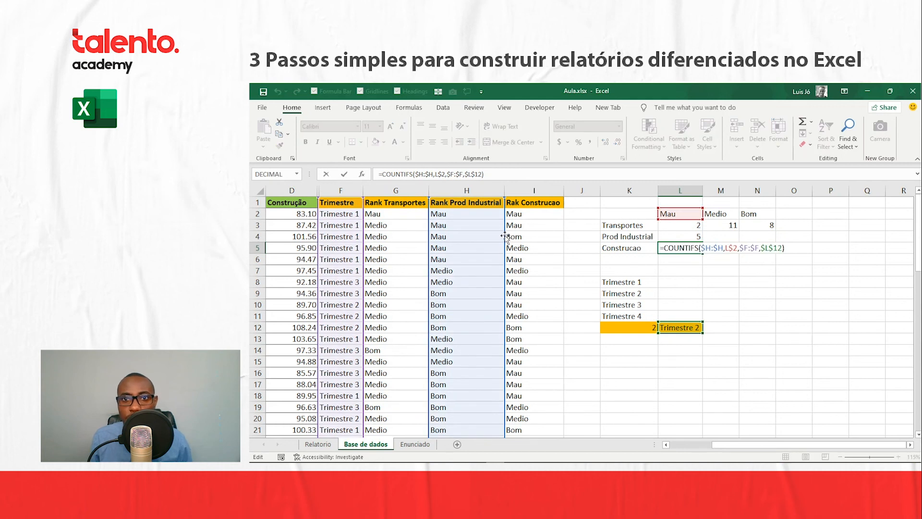
left_click_drag(509, 235, 532, 239)
key("Return")
Step: Copy the L4 formula across M4:N4 and the L5 formula across M5:N5
left_click(698, 237)
key("ctrl+c")
left_click_drag(721, 236, 766, 236)
key("ctrl+v")
left_click(679, 246)
key("ctrl+c")
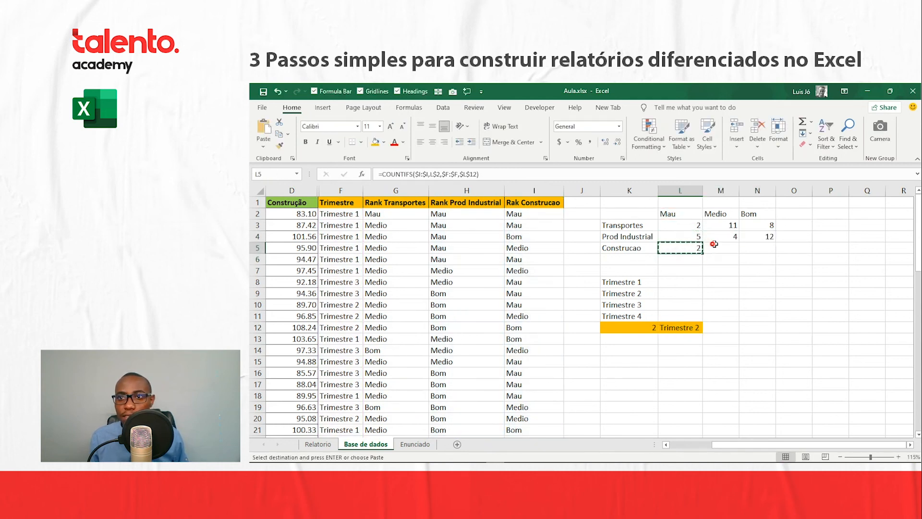
left_click_drag(711, 247, 756, 247)
key("ctrl+v")
key("Escape")
Step: Test the summary counts by setting the quarter index in K12 to 1, 4, 2 and finally 1
left_click(686, 336)
key("Up")
key("Left")
type("1")
key("Return")
left_click(660, 327)
type("4")
key("Return")
key("Up")
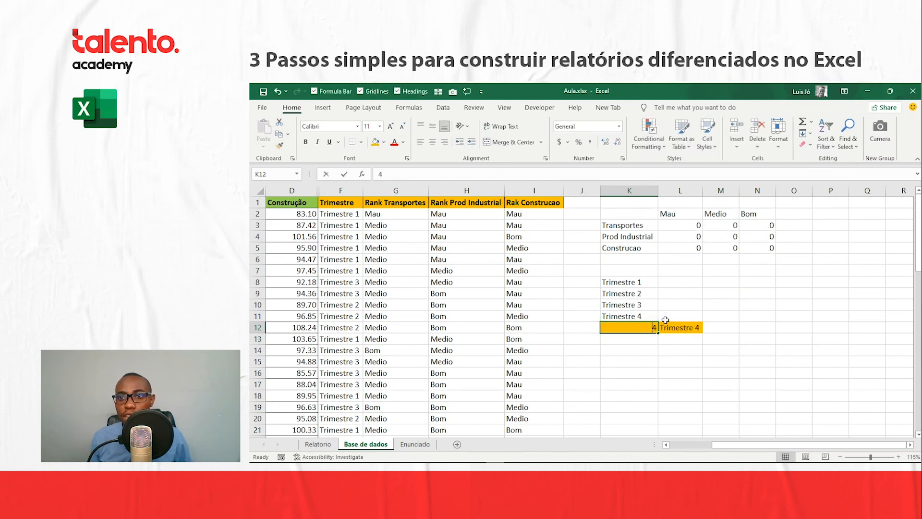
type("2")
key("Return")
left_click(653, 326)
type("1")
key("Return")
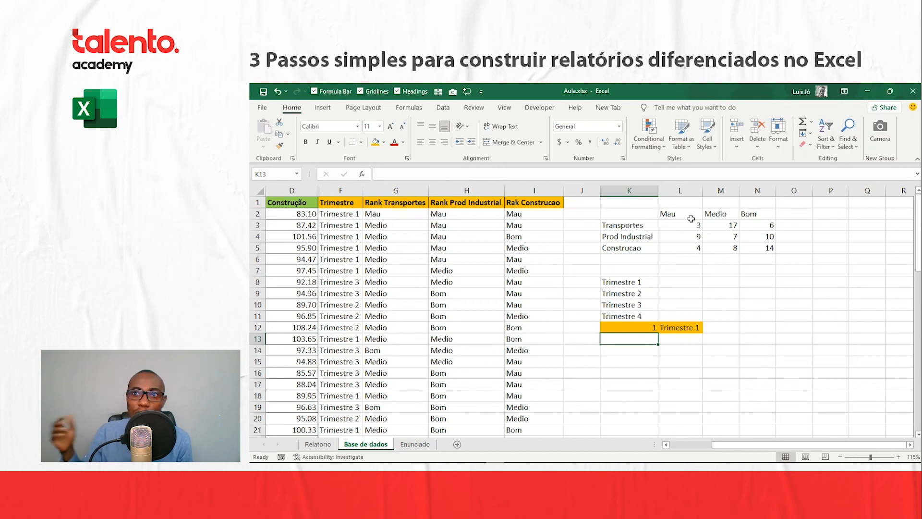
Step: Review the summary table K2:N5 and mark out the area B6:N21 on the Relatorio sheet
left_click_drag(638, 213, 758, 247)
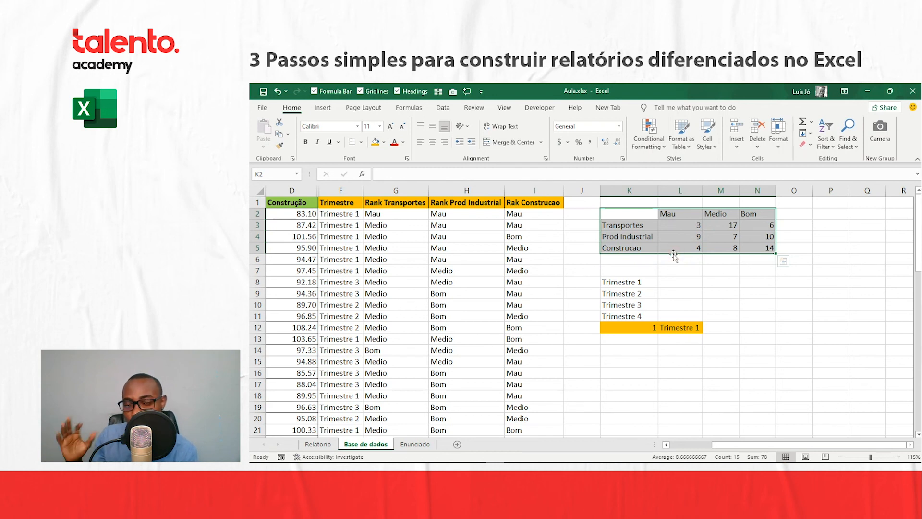
left_click_drag(631, 216, 768, 247)
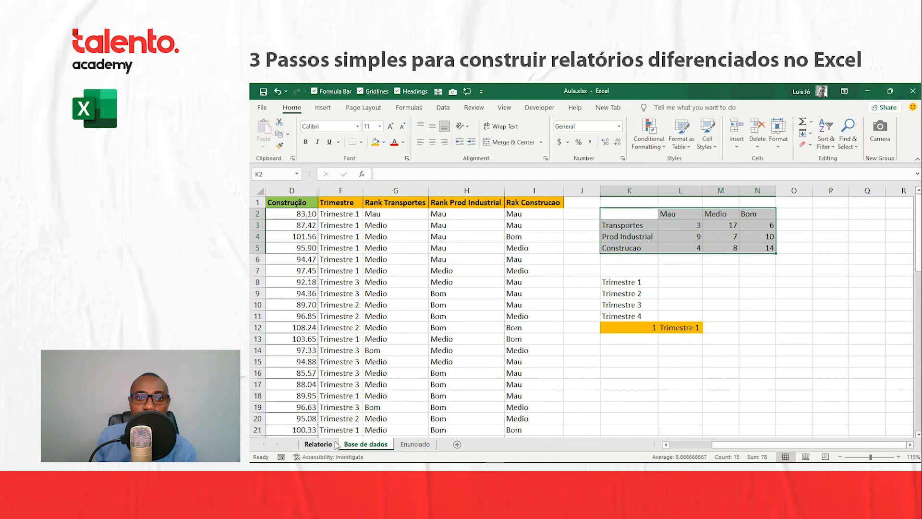
left_click(318, 444)
left_click_drag(278, 243, 672, 393)
left_click(368, 442)
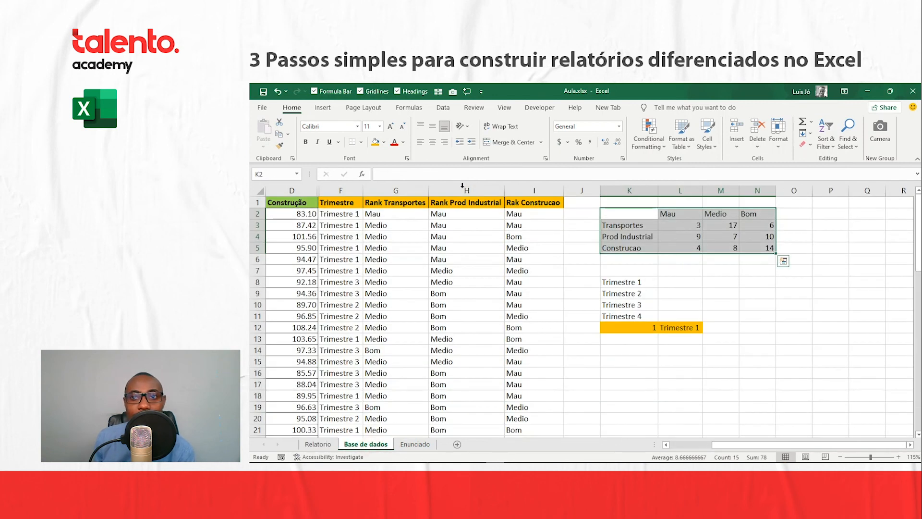
Step: Insert a 2-D stacked column chart from the summary table K2:N5
left_click(333, 109)
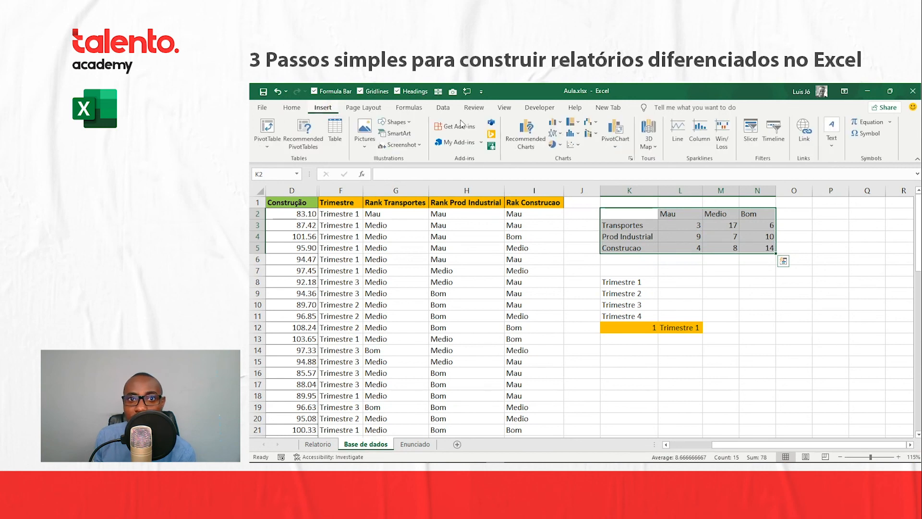
left_click(672, 223)
left_click_drag(638, 215, 754, 246)
left_click_drag(625, 211, 768, 248)
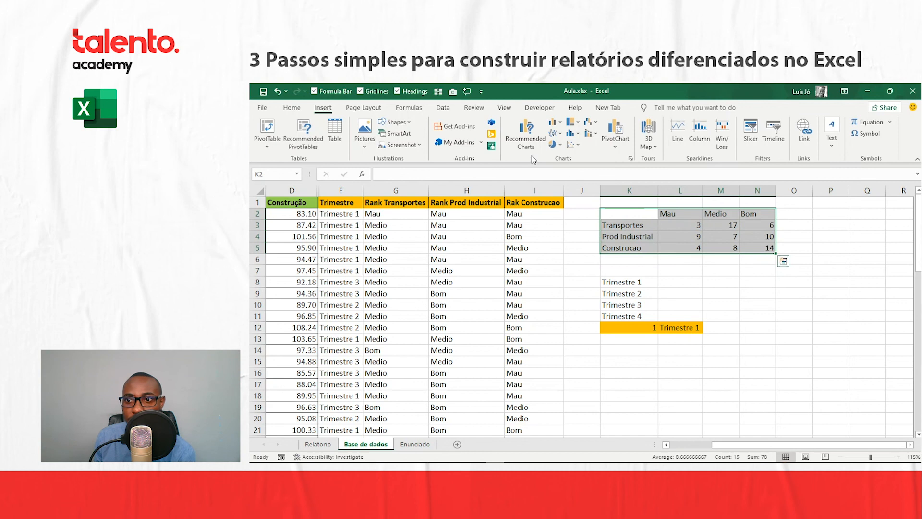
left_click(559, 125)
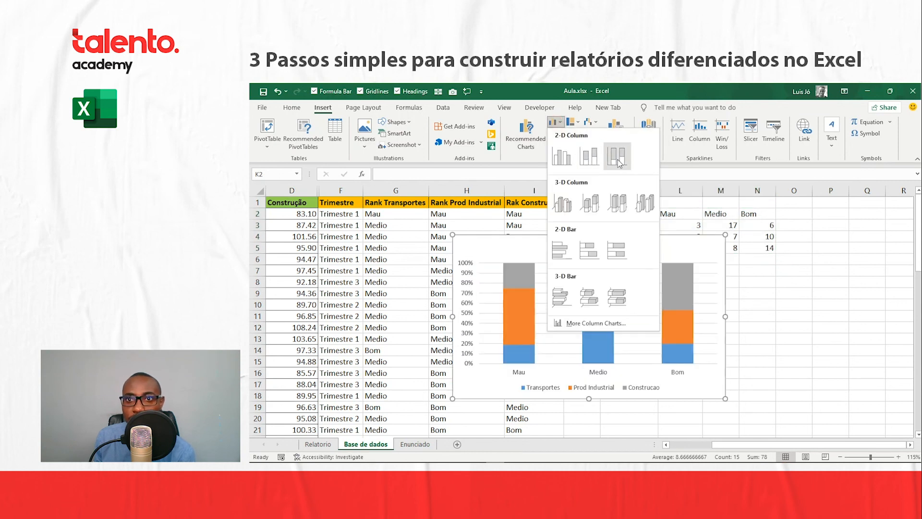
left_click(589, 156)
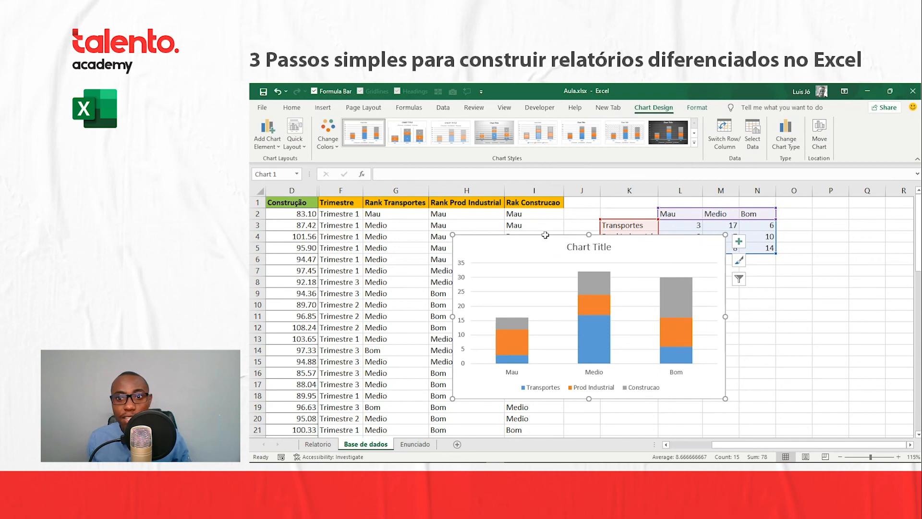
Step: Move the stacked column chart to the Relatorio sheet and place it just below the quarter drop-down, starting at B6
key("Delete")
left_click(545, 236)
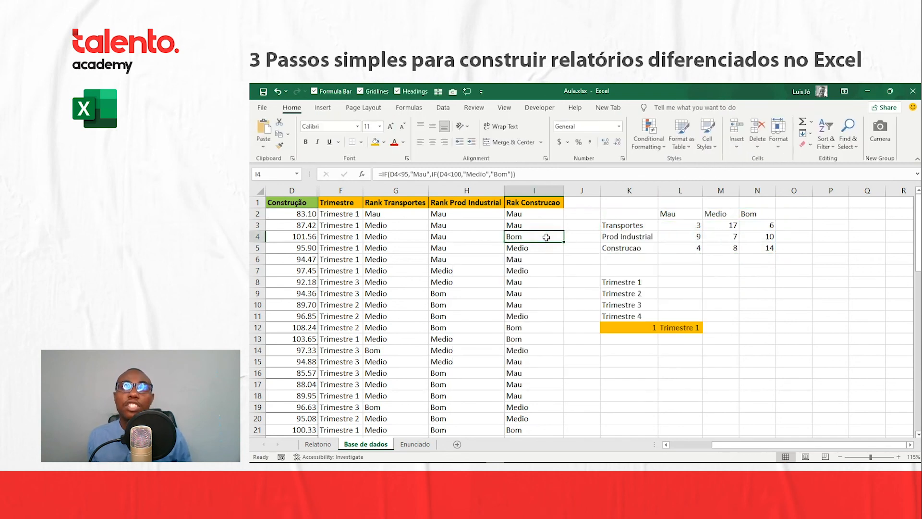
left_click(323, 443)
key("ctrl+v")
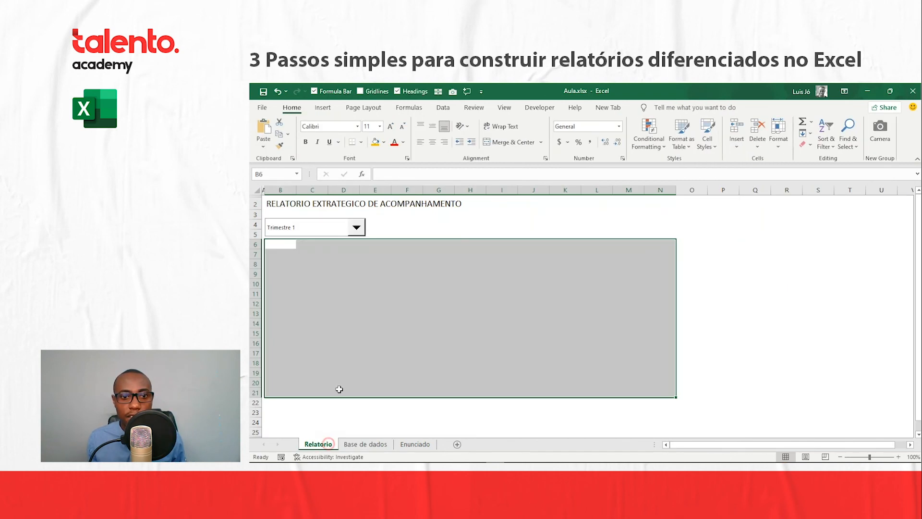
left_click_drag(383, 281, 320, 244)
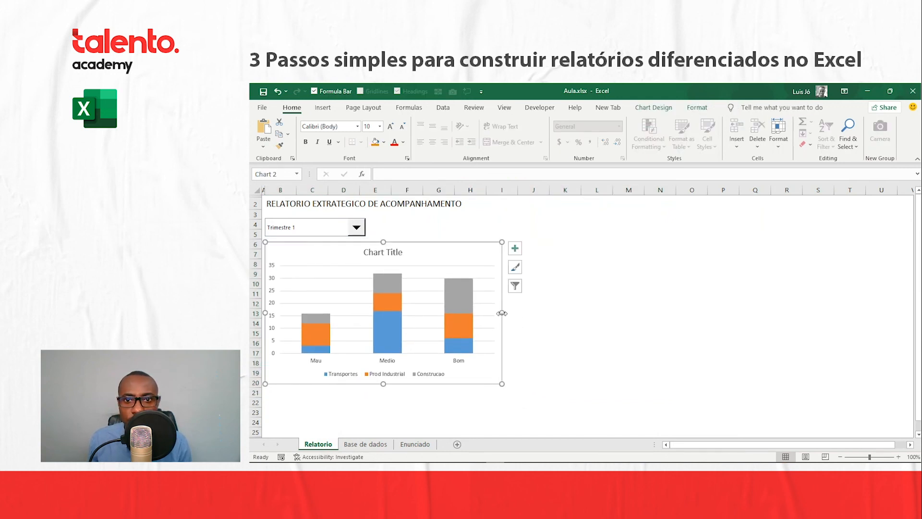